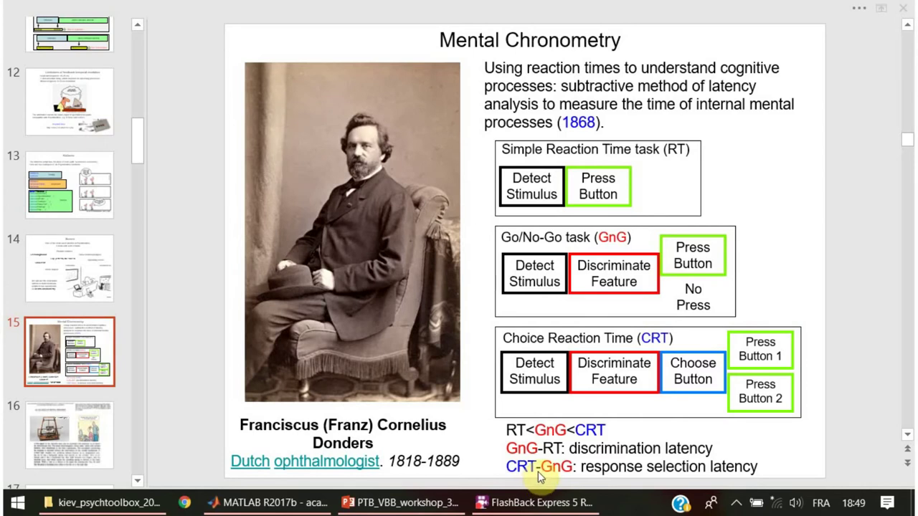
Show slide 16, the noematachograph slide, from the thumbnail pane.
{"action": "scroll", "coordinate": [537, 472], "scroll_direction": "down", "scroll_amount": 1}
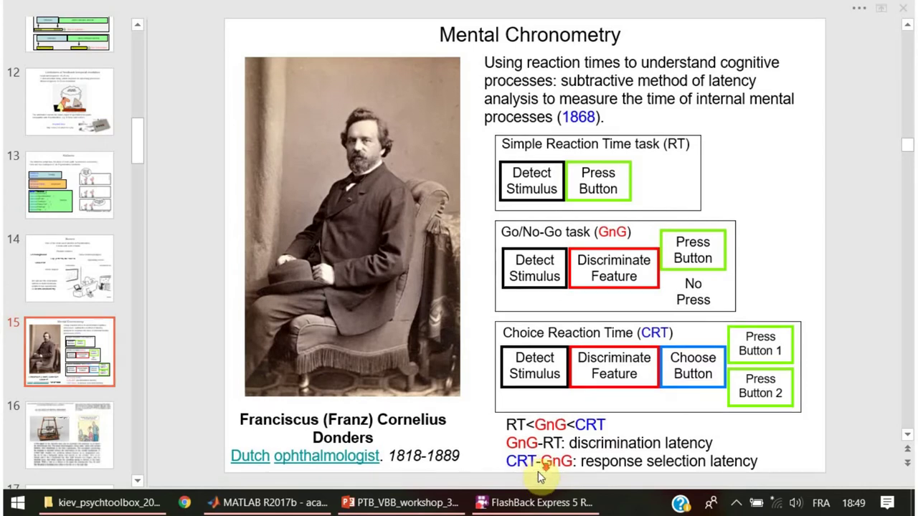
{"action": "left_click", "coordinate": [57, 423]}
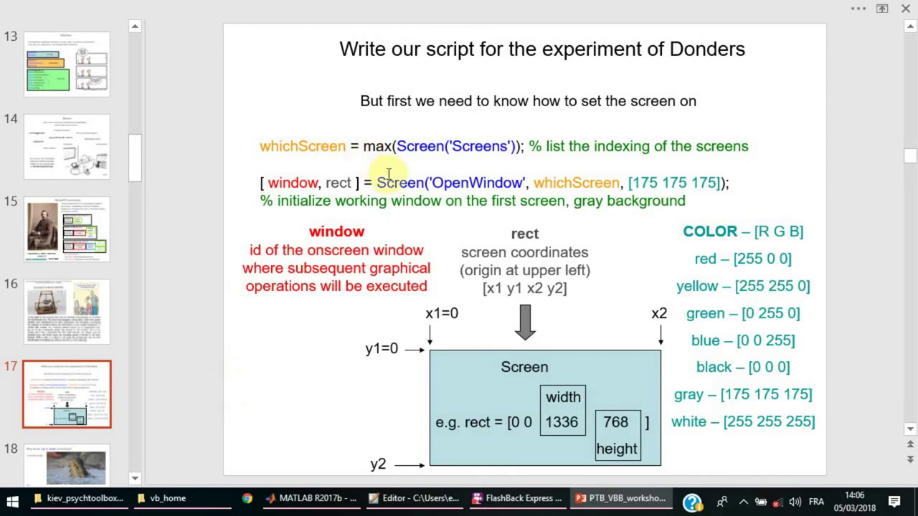
Select max(Screen('Screens')) in the slide's code box and copy it.
{"action": "left_click_drag", "start_coordinate": [265, 147], "coordinate": [352, 147]}
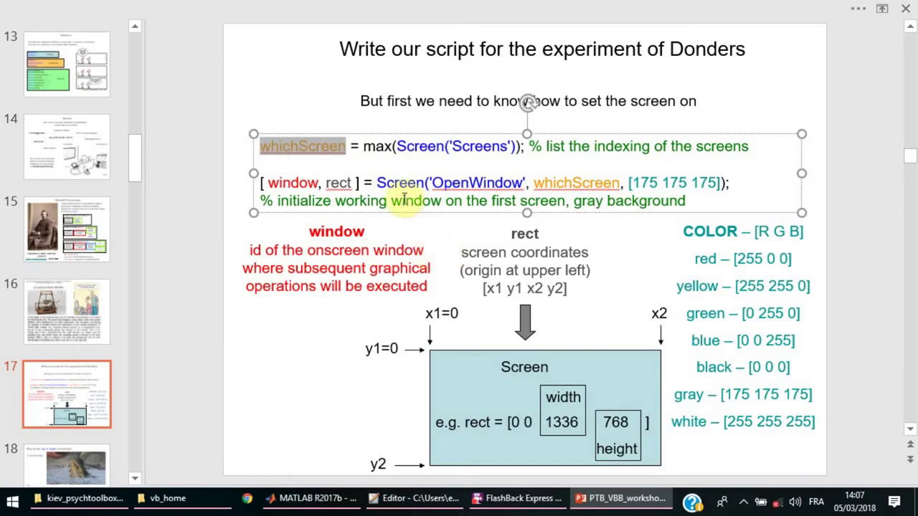
{"action": "left_click", "coordinate": [396, 146]}
{"action": "left_click_drag", "start_coordinate": [395, 146], "coordinate": [516, 148]}
{"action": "right_click", "coordinate": [506, 171]}
{"action": "left_click", "coordinate": [527, 159]}
Paste the copied expression into the Command Window and remove the max( wrapper.
{"action": "left_click", "coordinate": [340, 499]}
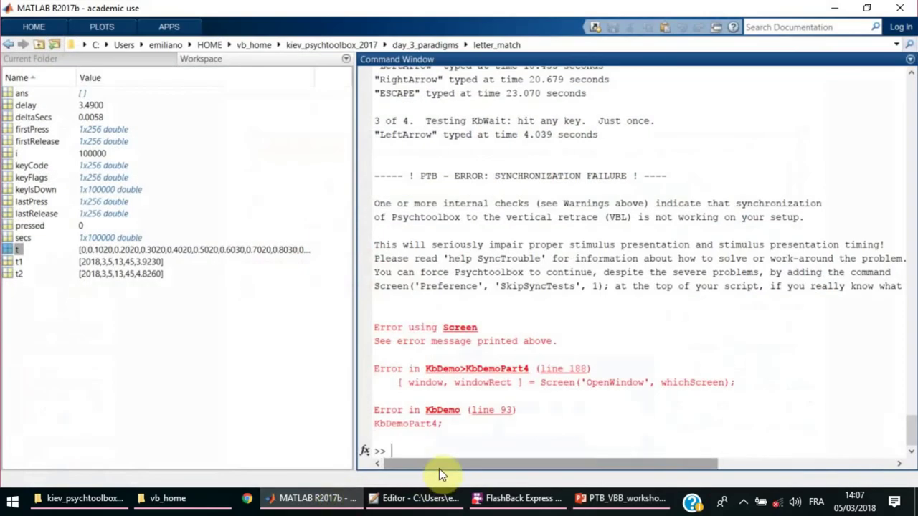
{"action": "key", "text": "ctrl+v"}
{"action": "key", "text": "Left"}
{"action": "key", "text": "Left"}
{"action": "key", "text": "BackSpace"}
{"action": "key", "text": "Left"}
{"action": "key", "text": "Left"}
{"action": "key", "text": "Left"}
{"action": "key", "text": "Left"}
{"action": "key", "text": "Left"}
{"action": "key", "text": "Left"}
{"action": "key", "text": "Left"}
{"action": "key", "text": "Left"}
{"action": "key", "text": "Left"}
{"action": "key", "text": "Left"}
{"action": "key", "text": "Left"}
{"action": "key", "text": "Left"}
{"action": "key", "text": "Left"}
{"action": "key", "text": "Left"}
{"action": "key", "text": "Left"}
{"action": "key", "text": "Left"}
{"action": "key", "text": "Left"}
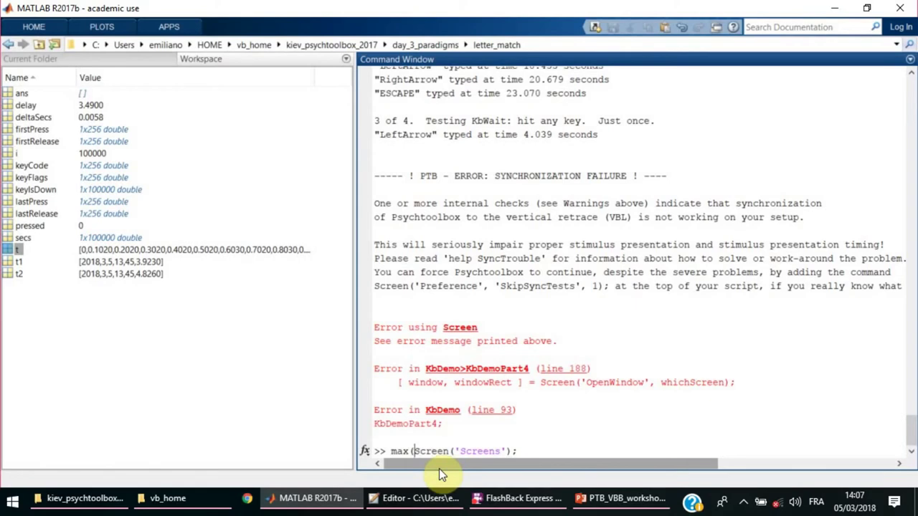
{"action": "key", "text": "BackSpace"}
{"action": "key", "text": "BackSpace"}
{"action": "key", "text": "BackSpace"}
{"action": "key", "text": "BackSpace"}
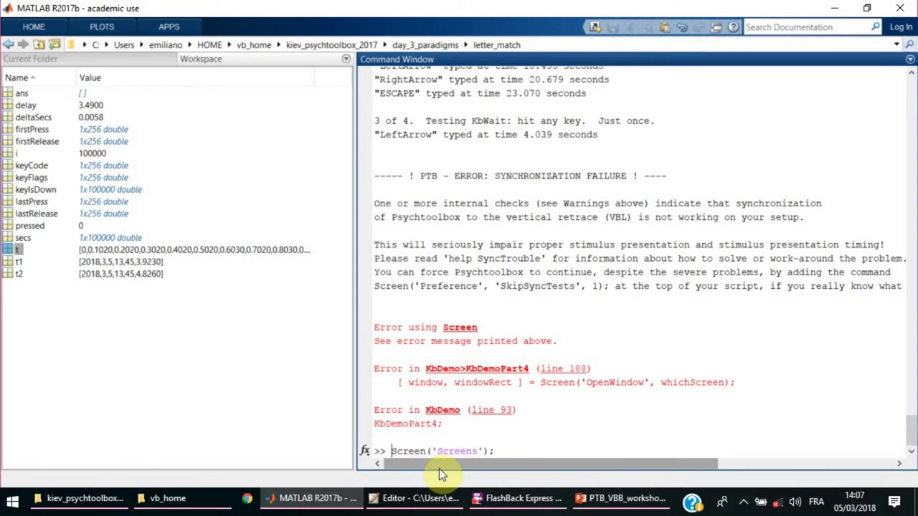
Run Screen('Screens') without the semicolon, then return to the presentation.
{"action": "key", "text": "Right"}
{"action": "key", "text": "Right"}
{"action": "key", "text": "Right"}
{"action": "key", "text": "Right"}
{"action": "key", "text": "Right"}
{"action": "key", "text": "Right"}
{"action": "key", "text": "Right"}
{"action": "key", "text": "Right"}
{"action": "key", "text": "Right"}
{"action": "key", "text": "Right"}
{"action": "key", "text": "Right"}
{"action": "key", "text": "Right"}
{"action": "key", "text": "Right"}
{"action": "key", "text": "Right"}
{"action": "key", "text": "Right"}
{"action": "key", "text": "Right"}
{"action": "key", "text": "Right"}
{"action": "key", "text": "Right"}
{"action": "key", "text": "BackSpace"}
{"action": "key", "text": "Return"}
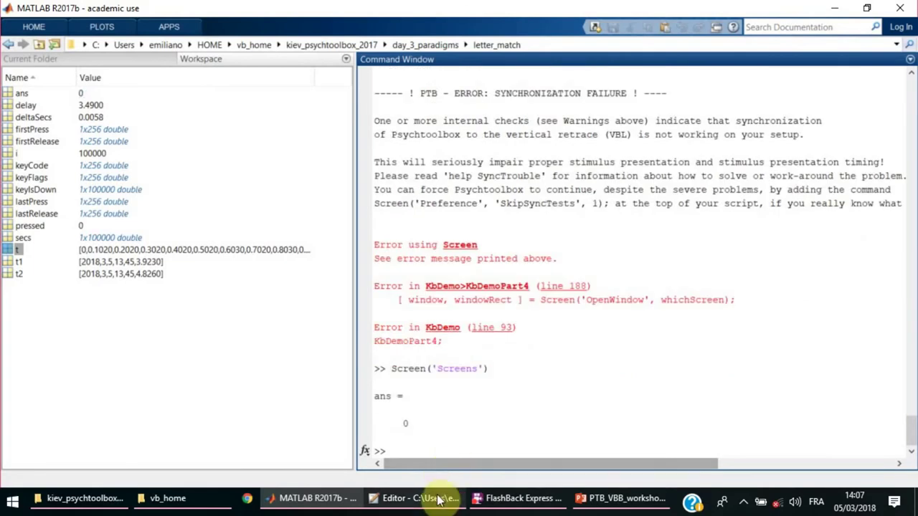
{"action": "left_click", "coordinate": [437, 497]}
{"action": "left_click", "coordinate": [591, 498]}
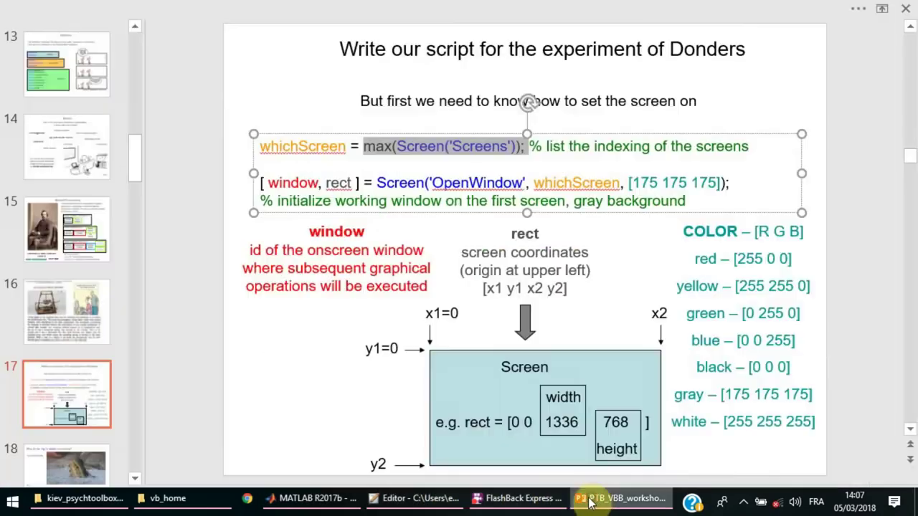
{"action": "left_click", "coordinate": [460, 183]}
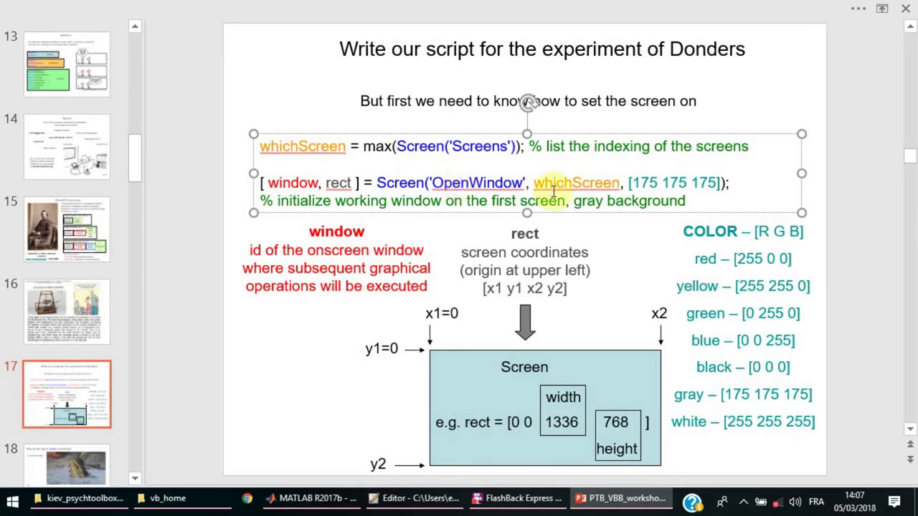
{"action": "left_click_drag", "start_coordinate": [629, 182], "coordinate": [719, 185]}
{"action": "left_click", "coordinate": [587, 181]}
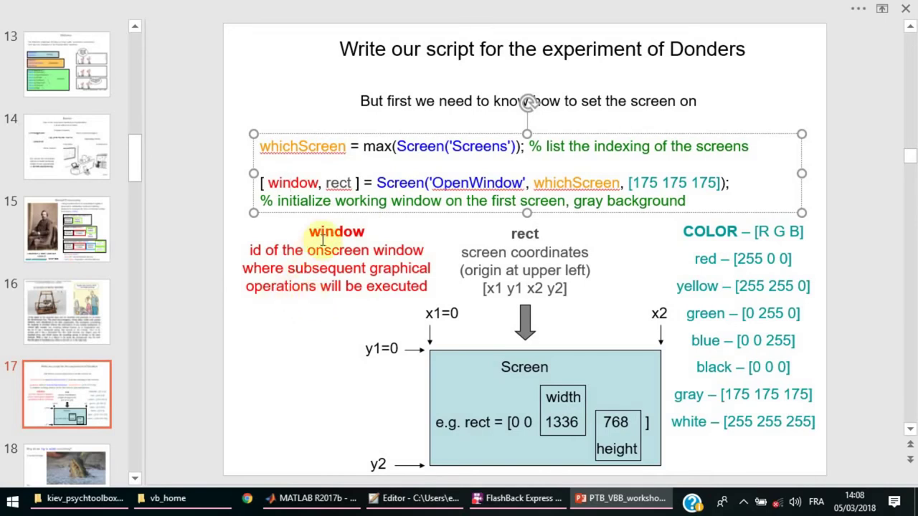
{"action": "left_click", "coordinate": [338, 183]}
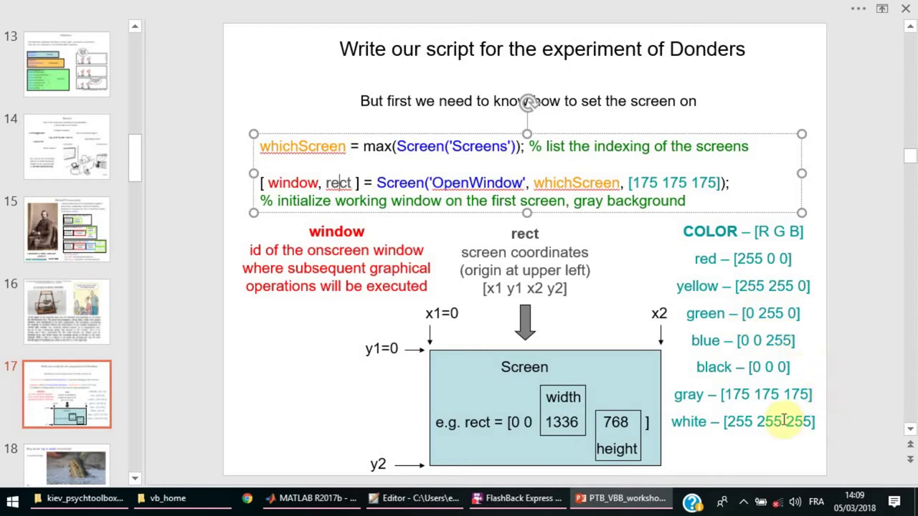
Show try/catch slide 18, then switch to the MATLAB script editor.
{"action": "left_click", "coordinate": [82, 458]}
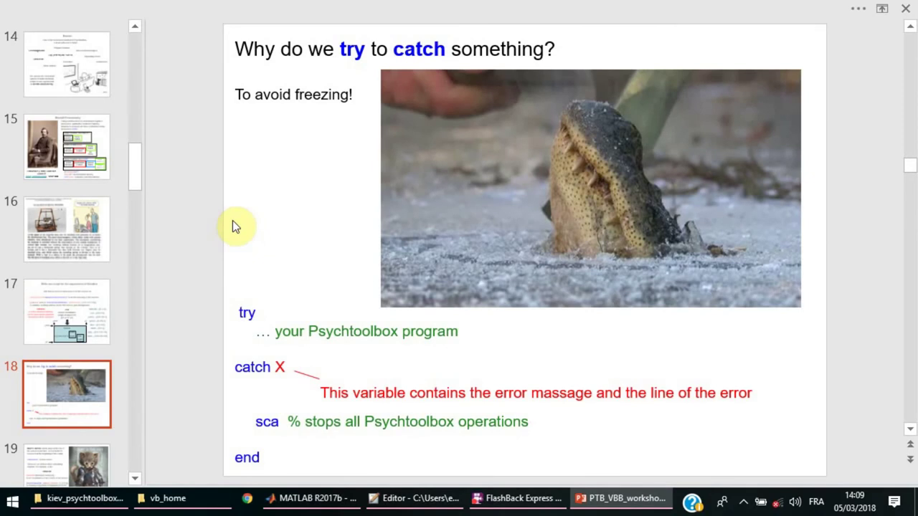
{"action": "left_click", "coordinate": [415, 502]}
{"action": "scroll", "coordinate": [304, 260], "scroll_direction": "up", "scroll_amount": 8}
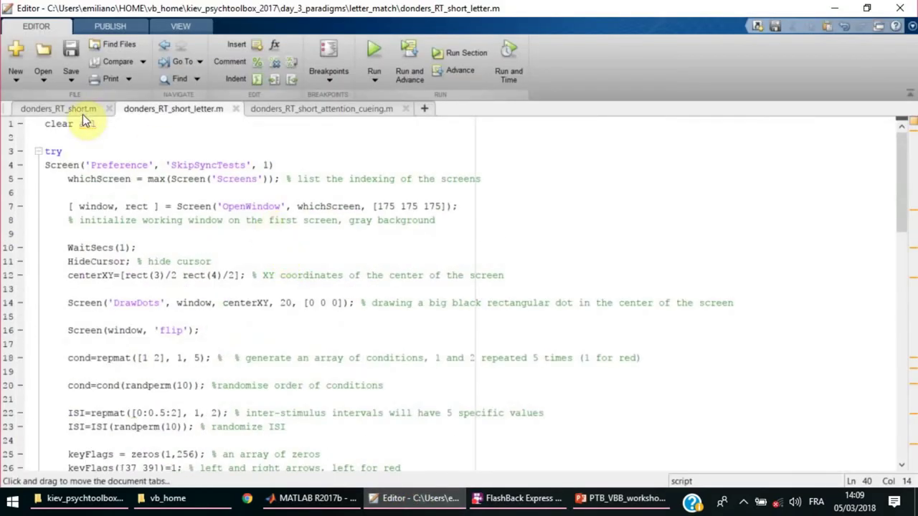
Switch to donders_RT_short.m, find where the try block ends, and scroll through it.
{"action": "key", "text": "ctrl+Page_Up"}
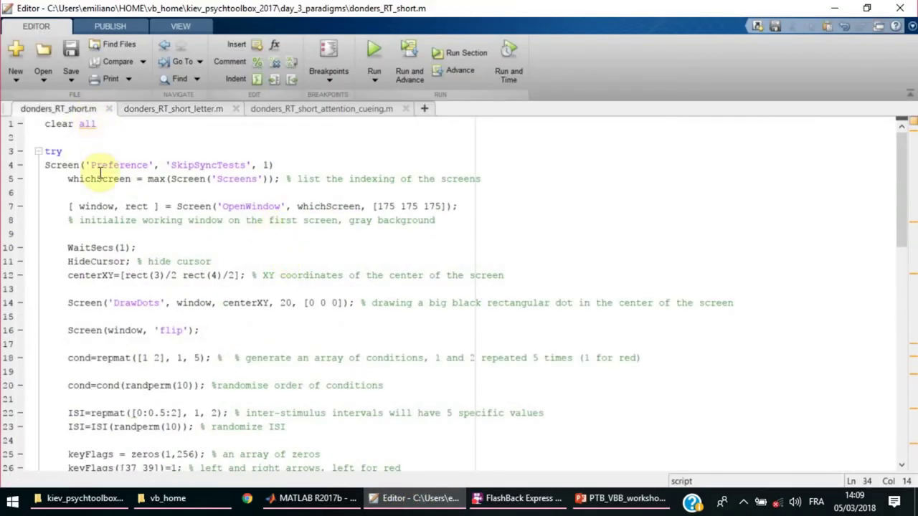
{"action": "left_click", "coordinate": [55, 151]}
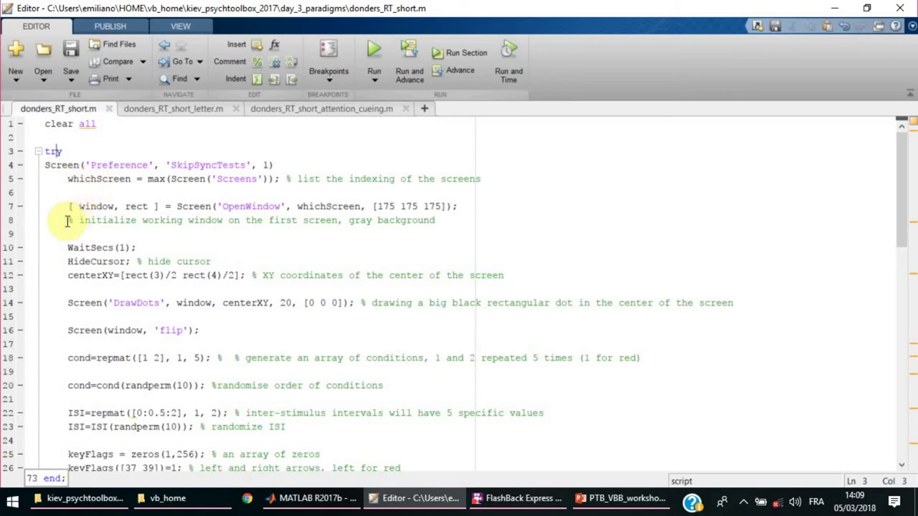
{"action": "scroll", "coordinate": [83, 223], "scroll_direction": "down", "scroll_amount": 2}
{"action": "scroll", "coordinate": [82, 223], "scroll_direction": "down", "scroll_amount": 14}
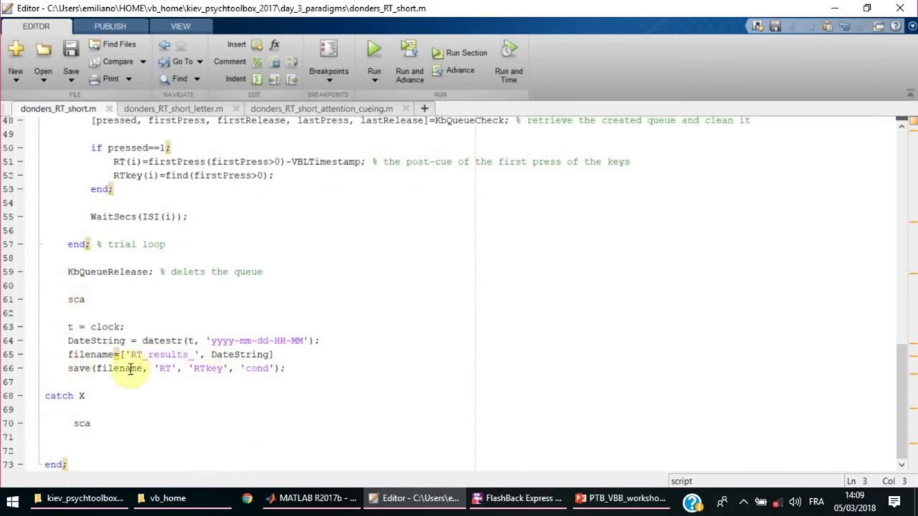
{"action": "scroll", "coordinate": [287, 215], "scroll_direction": "up", "scroll_amount": 6}
{"action": "scroll", "coordinate": [173, 194], "scroll_direction": "down", "scroll_amount": 5}
{"action": "scroll", "coordinate": [186, 229], "scroll_direction": "up", "scroll_amount": 14}
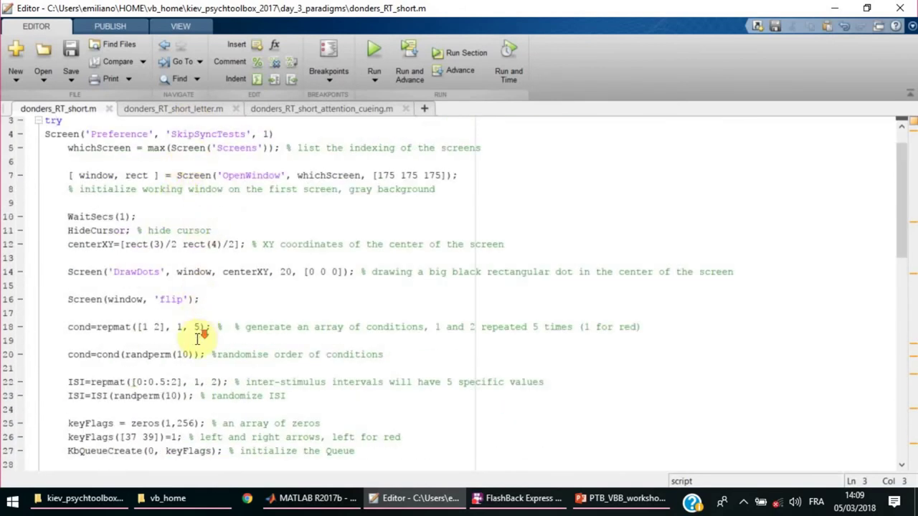
{"action": "scroll", "coordinate": [185, 330], "scroll_direction": "down", "scroll_amount": 7}
{"action": "scroll", "coordinate": [185, 329], "scroll_direction": "down", "scroll_amount": 4}
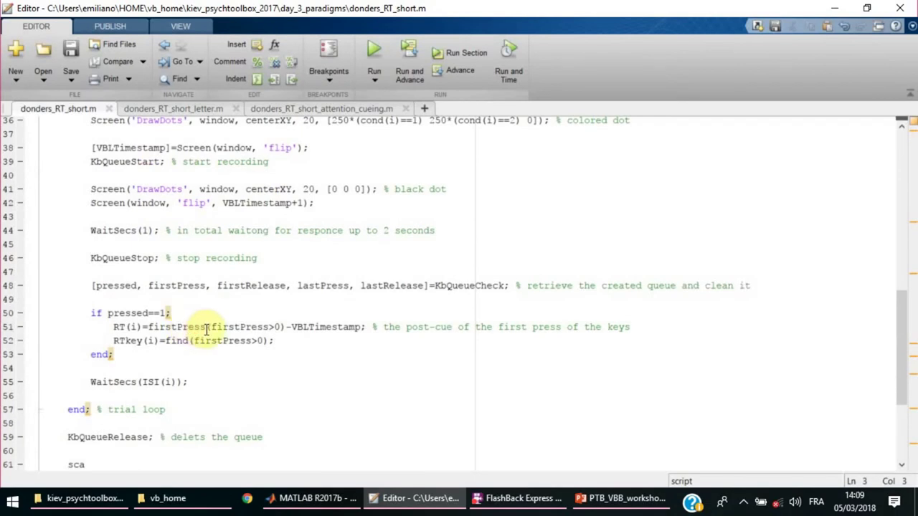
{"action": "scroll", "coordinate": [207, 331], "scroll_direction": "down", "scroll_amount": 4}
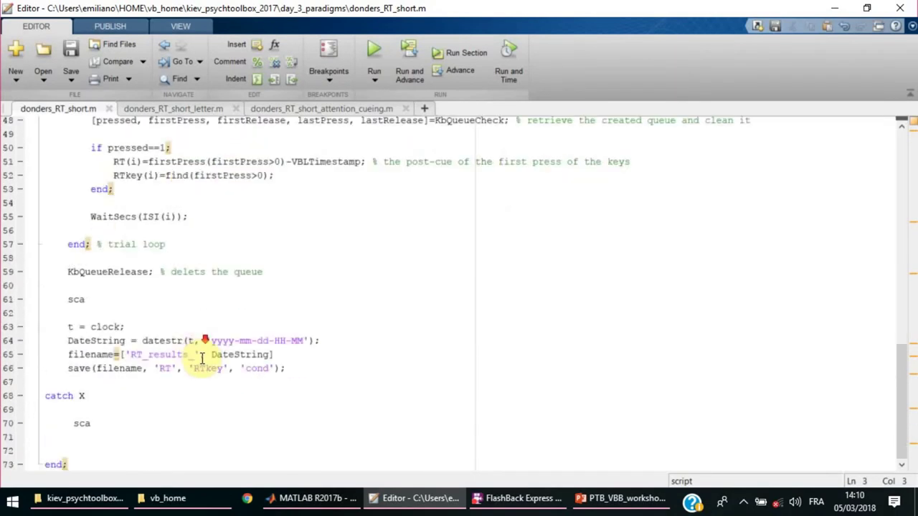
Check the catch block's matching try, its error variable X, and the sca line.
{"action": "left_click", "coordinate": [56, 396]}
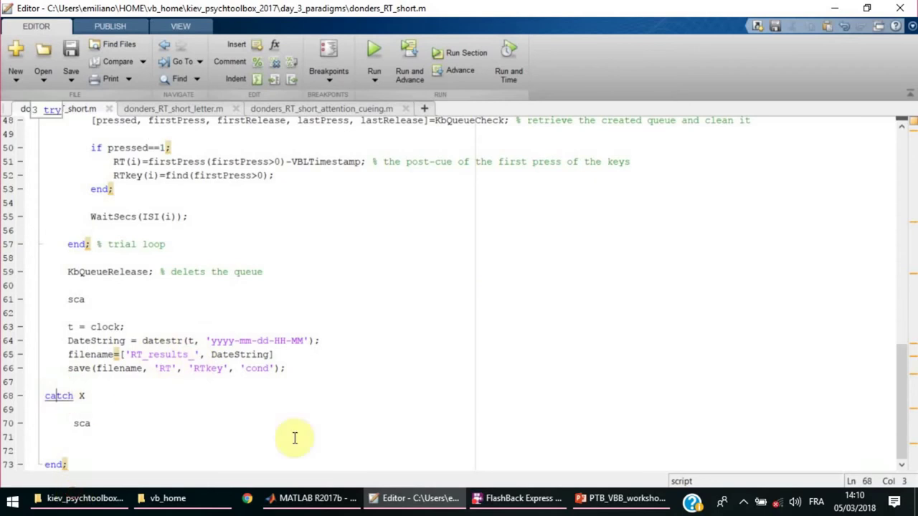
{"action": "left_click", "coordinate": [86, 394]}
{"action": "left_click", "coordinate": [106, 495]}
{"action": "key", "text": "shift+Left"}
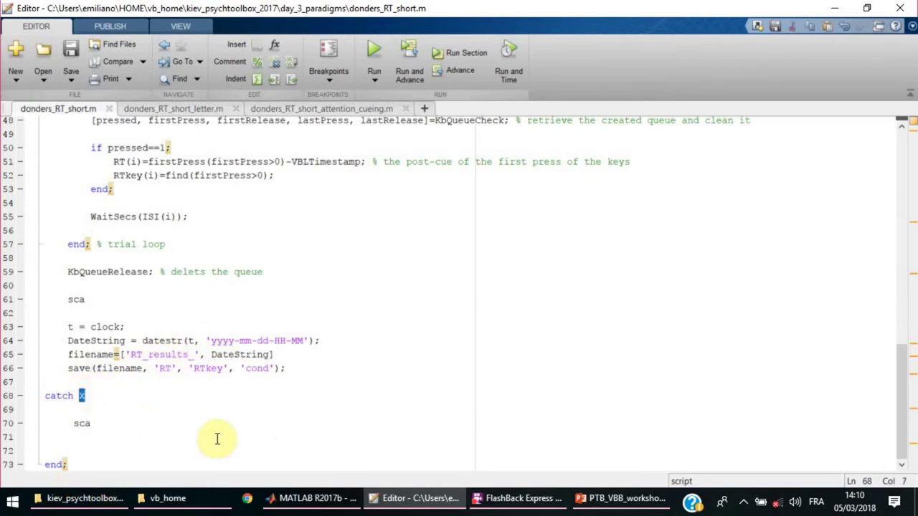
{"action": "left_click", "coordinate": [80, 422]}
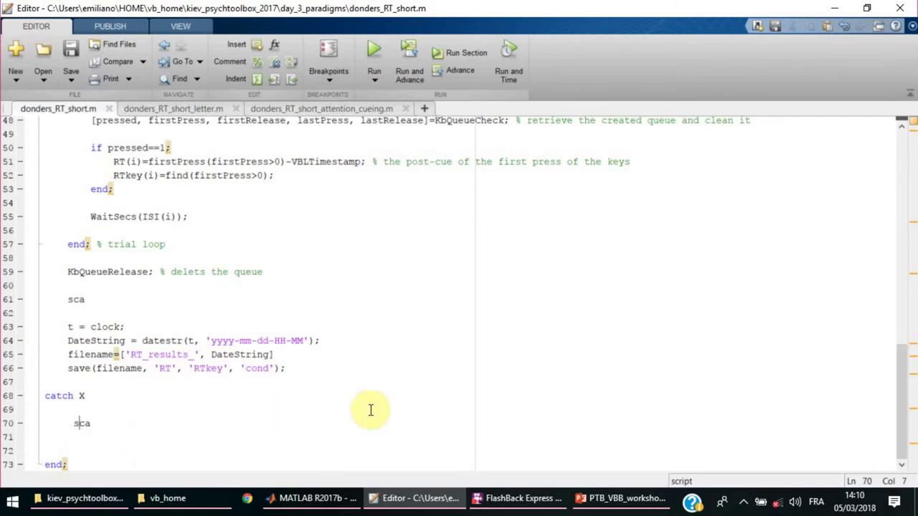
{"action": "scroll", "coordinate": [315, 358], "scroll_direction": "up", "scroll_amount": 10}
{"action": "scroll", "coordinate": [225, 281], "scroll_direction": "up", "scroll_amount": 6}
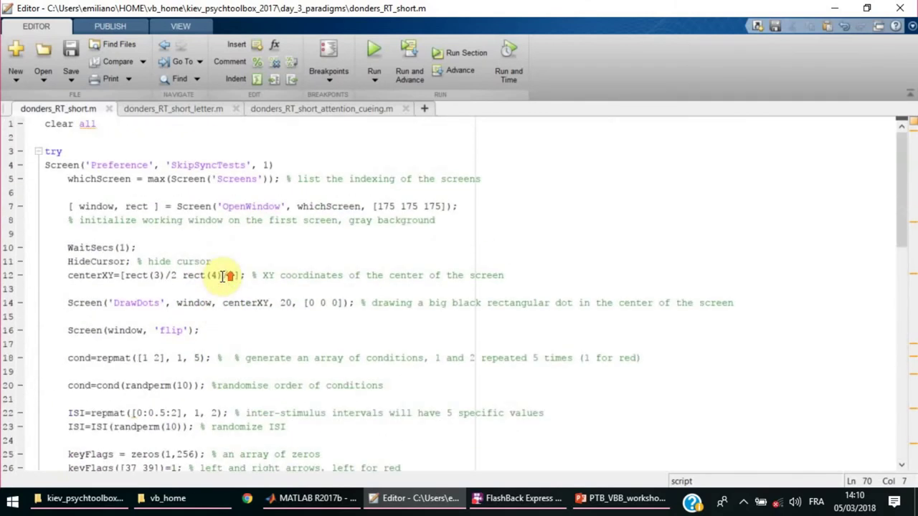
Add the line vfsdvfd after try, then save and run, changing folder when asked.
{"action": "left_click", "coordinate": [111, 150]}
{"action": "key", "text": "Return"}
{"action": "key", "text": "Return"}
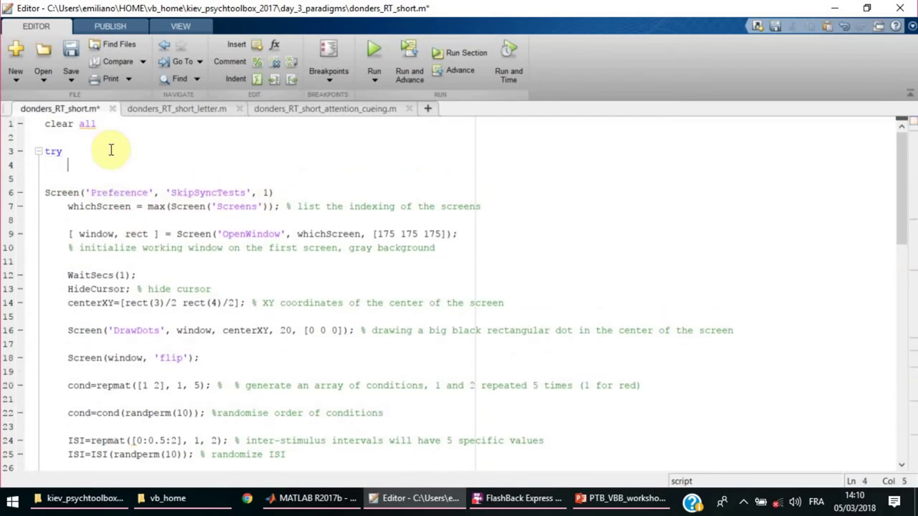
{"action": "type", "text": "vfsdvfd"}
{"action": "left_click", "coordinate": [378, 45]}
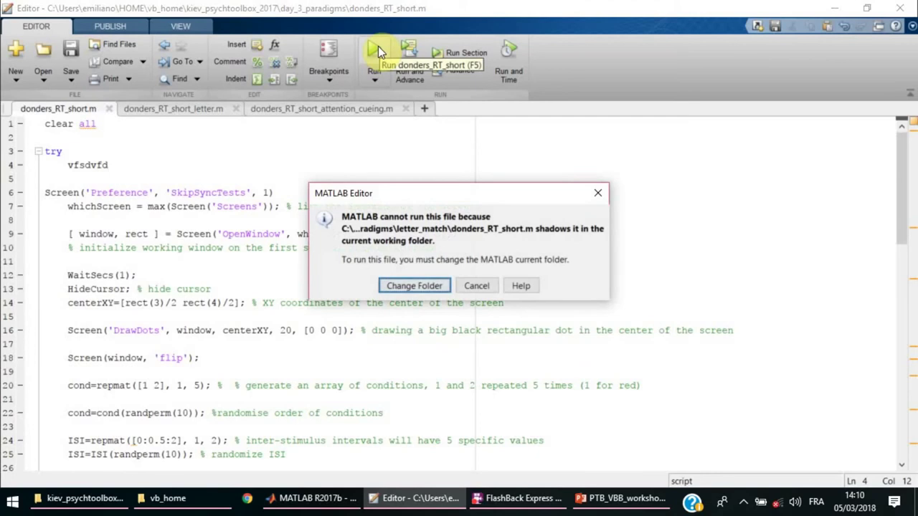
{"action": "left_click", "coordinate": [420, 287]}
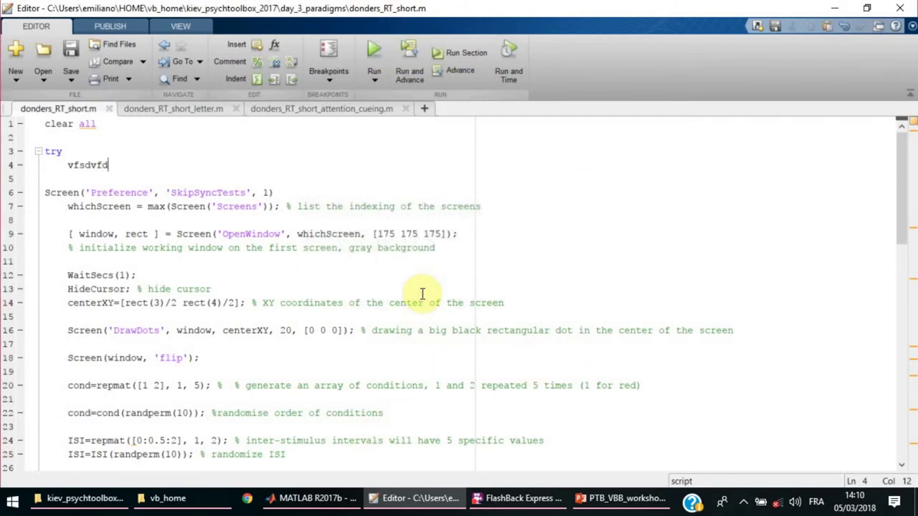
Run donders_RT_short.m again from the Editor and return to the Command Window.
{"action": "left_click", "coordinate": [343, 499]}
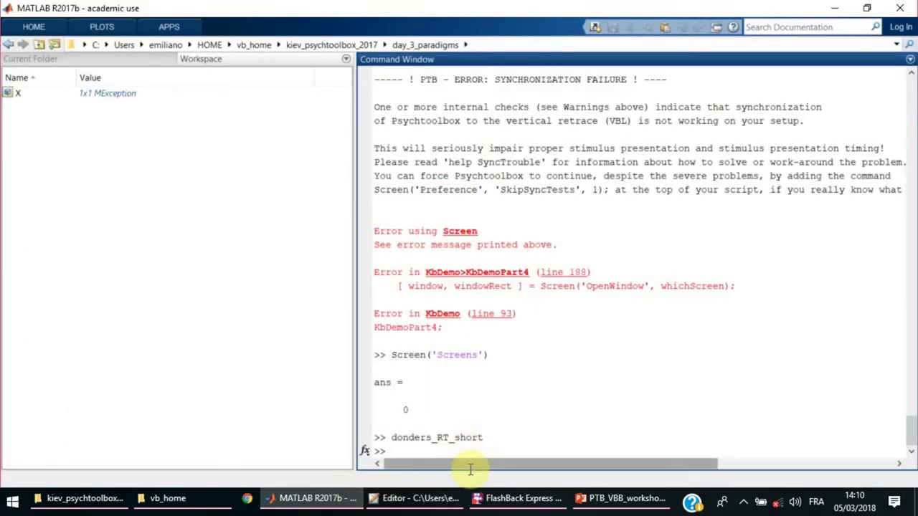
{"action": "left_click", "coordinate": [459, 501]}
{"action": "left_click", "coordinate": [374, 58]}
{"action": "left_click", "coordinate": [342, 502]}
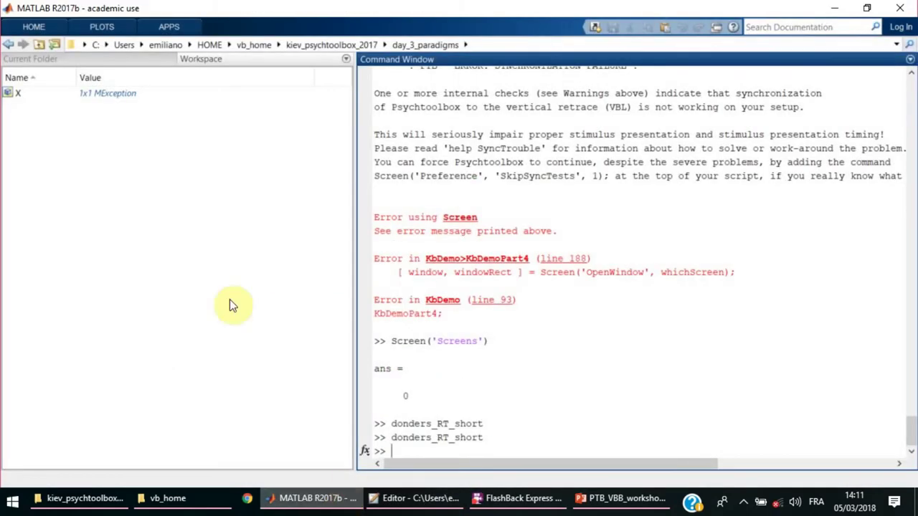
Display the caught error X and point out the undefined name vfsdvfd.
{"action": "double_click", "coordinate": [15, 93]}
{"action": "right_click", "coordinate": [15, 93]}
{"action": "left_click", "coordinate": [537, 395]}
{"action": "type", "text": "X"}
{"action": "key", "text": "Return"}
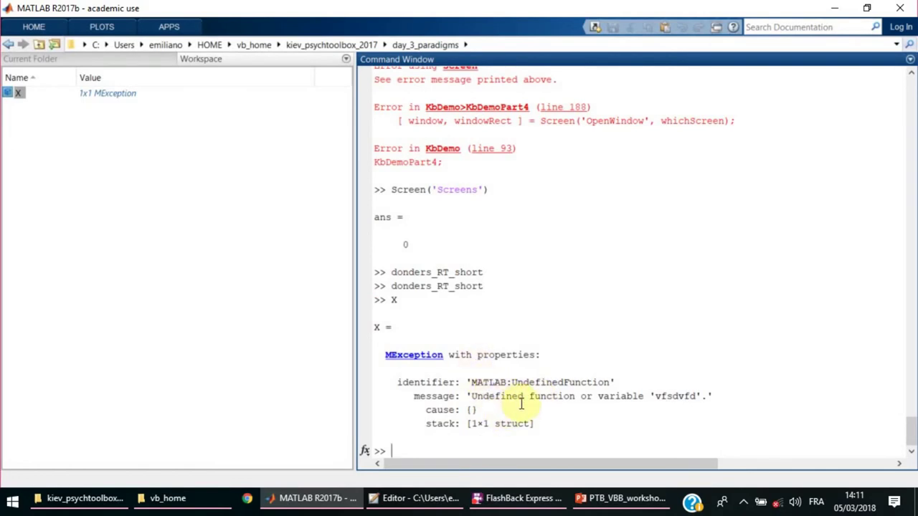
{"action": "left_click_drag", "start_coordinate": [654, 396], "coordinate": [709, 396]}
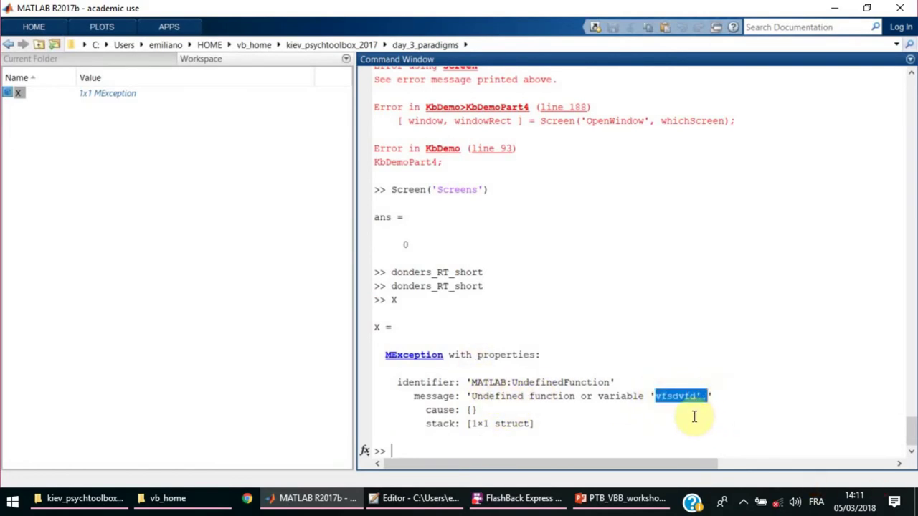
Show X.stack to locate the error in donders_RT_short at line 4.
{"action": "left_click", "coordinate": [547, 445]}
{"action": "key", "text": "Up"}
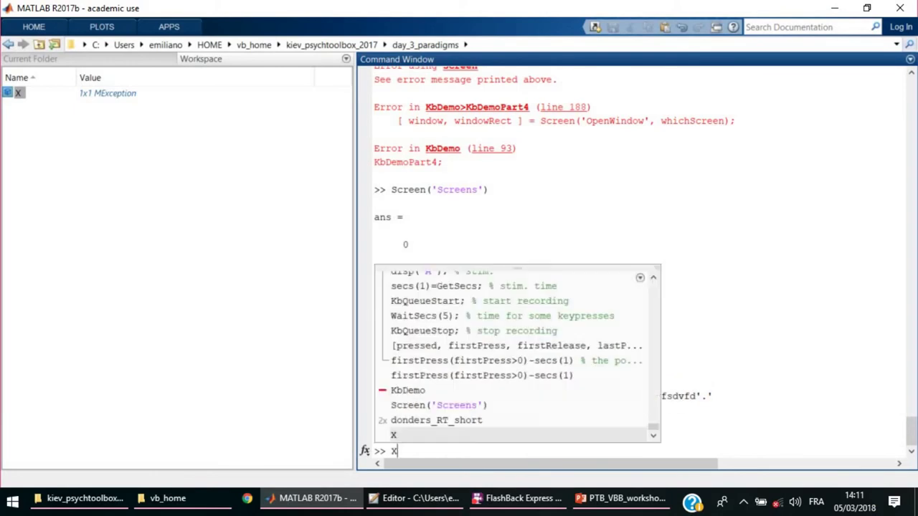
{"action": "type", "text": "."}
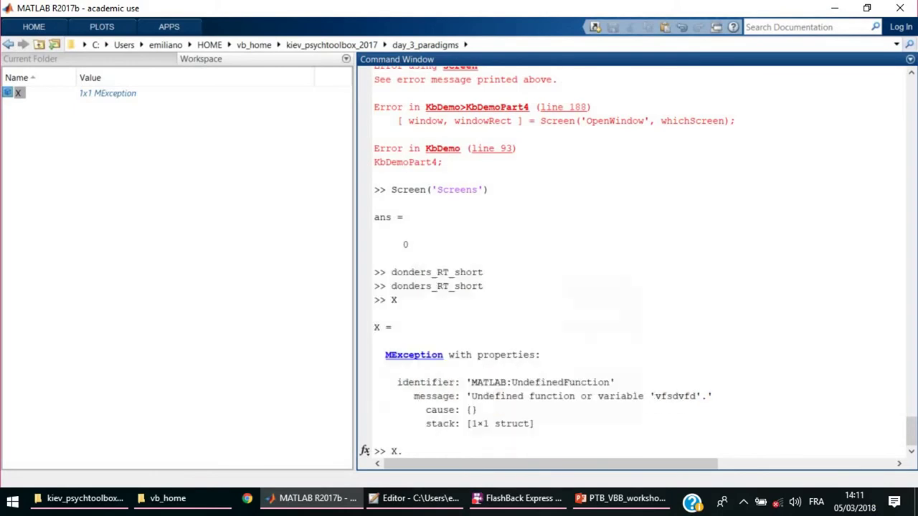
{"action": "type", "text": "stack"}
{"action": "key", "text": "Return"}
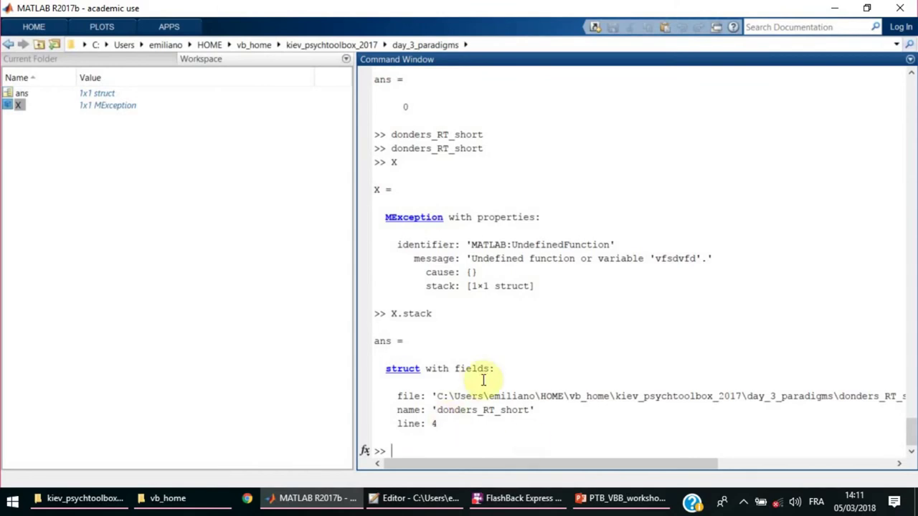
Delete the vfsdvfd line 4, save donders_RT_short.m, and go back to the Command Window.
{"action": "left_click", "coordinate": [439, 497]}
{"action": "left_click_drag", "start_coordinate": [104, 166], "coordinate": [60, 166]}
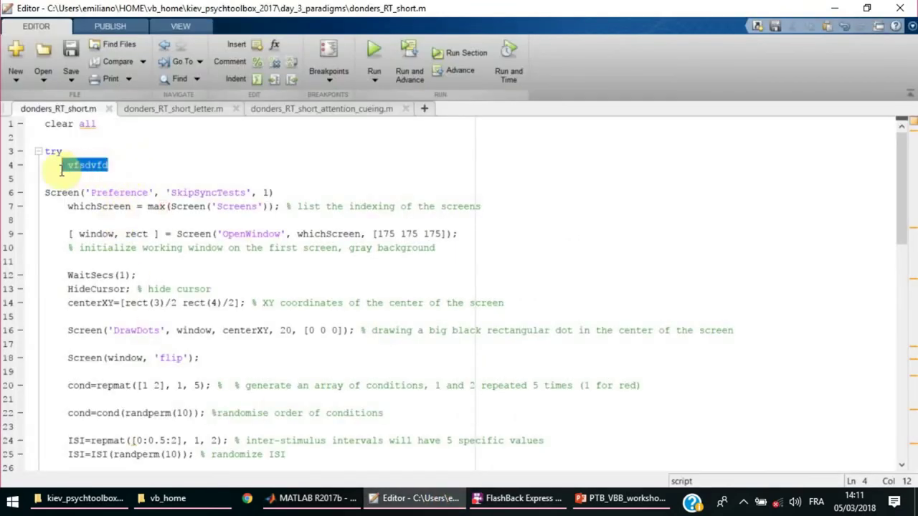
{"action": "key", "text": "BackSpace"}
{"action": "key", "text": "BackSpace"}
{"action": "key", "text": "BackSpace"}
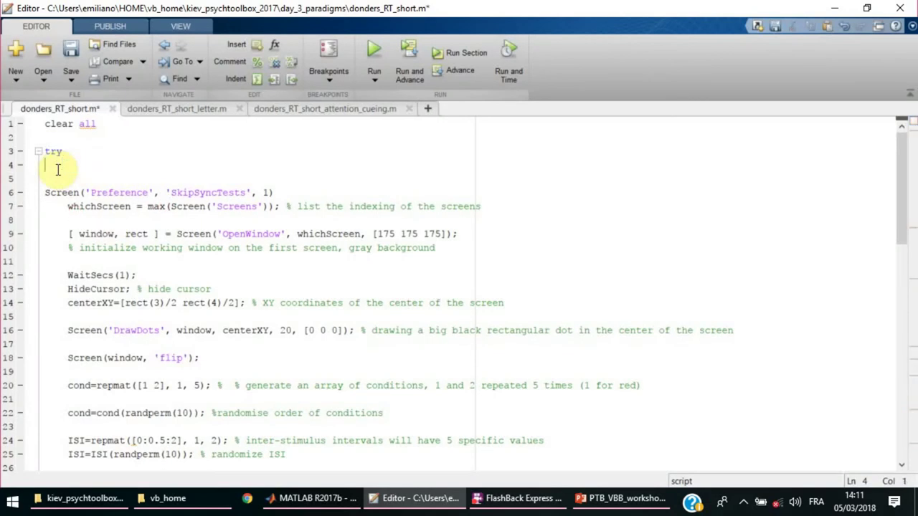
{"action": "key", "text": "BackSpace"}
{"action": "key", "text": "BackSpace"}
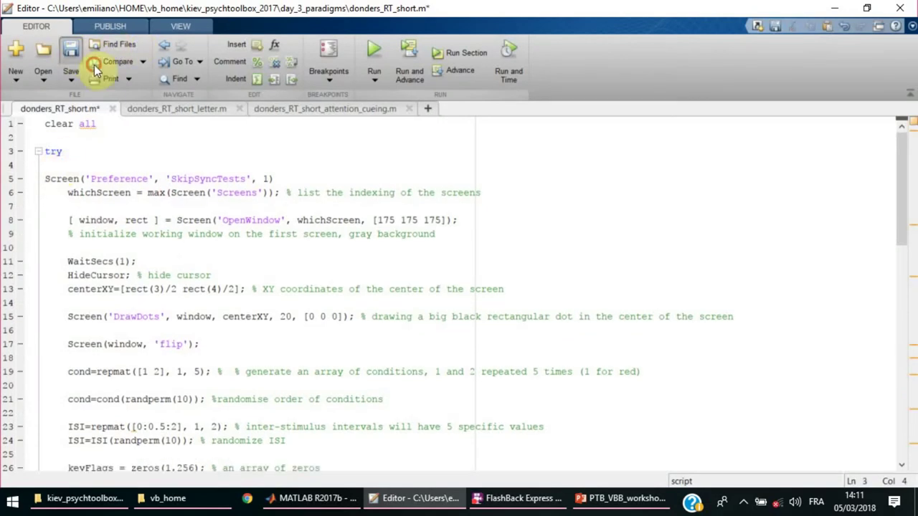
{"action": "left_click", "coordinate": [71, 50]}
{"action": "mouse_move", "coordinate": [335, 501]}
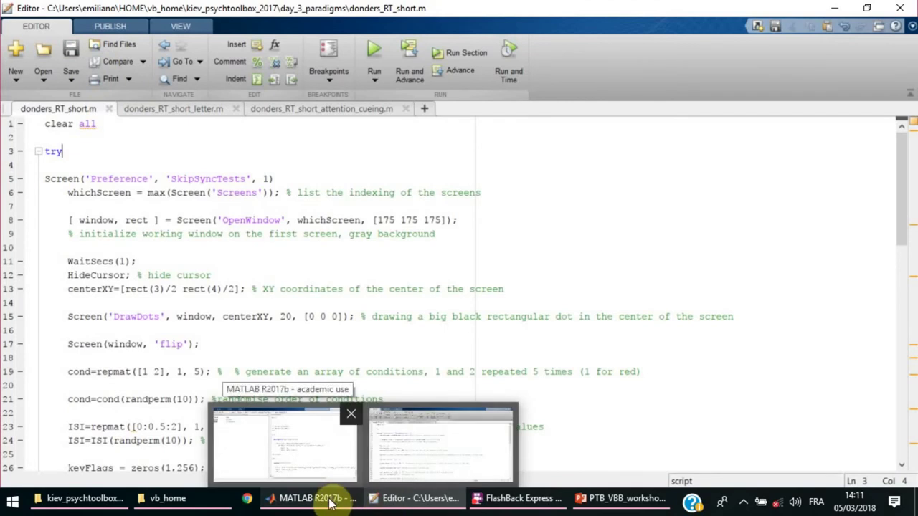
{"action": "left_click", "coordinate": [332, 504]}
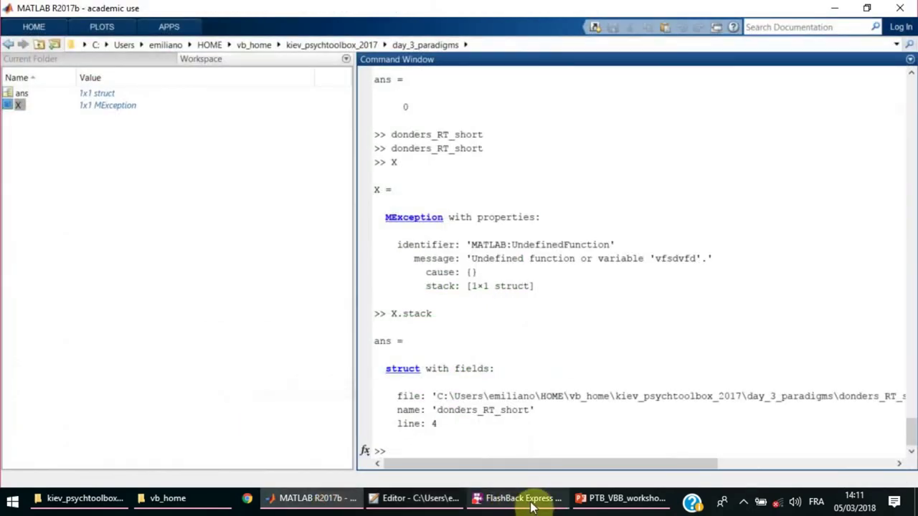
Bring up the lecture and show slide 19 on HideCursor and DrawDots.
{"action": "mouse_move", "coordinate": [528, 506]}
{"action": "mouse_move", "coordinate": [620, 502]}
{"action": "left_click", "coordinate": [609, 448]}
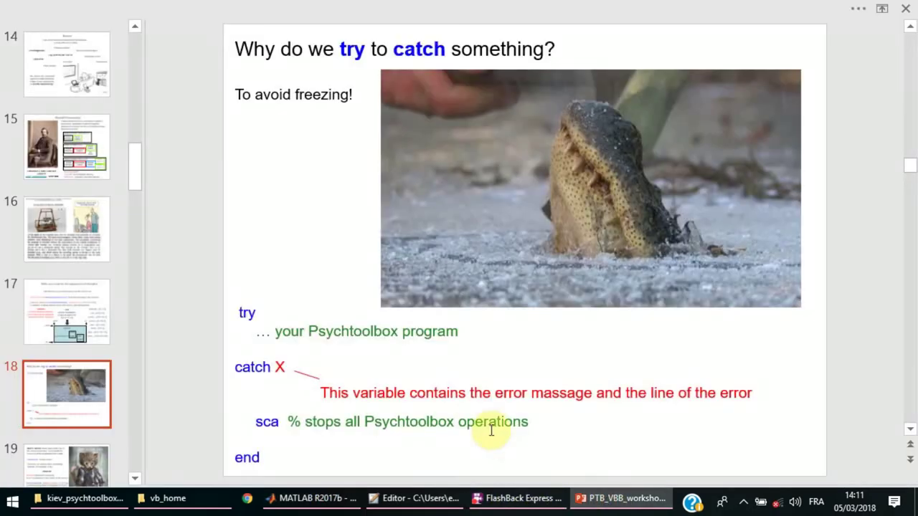
{"action": "left_click", "coordinate": [103, 450]}
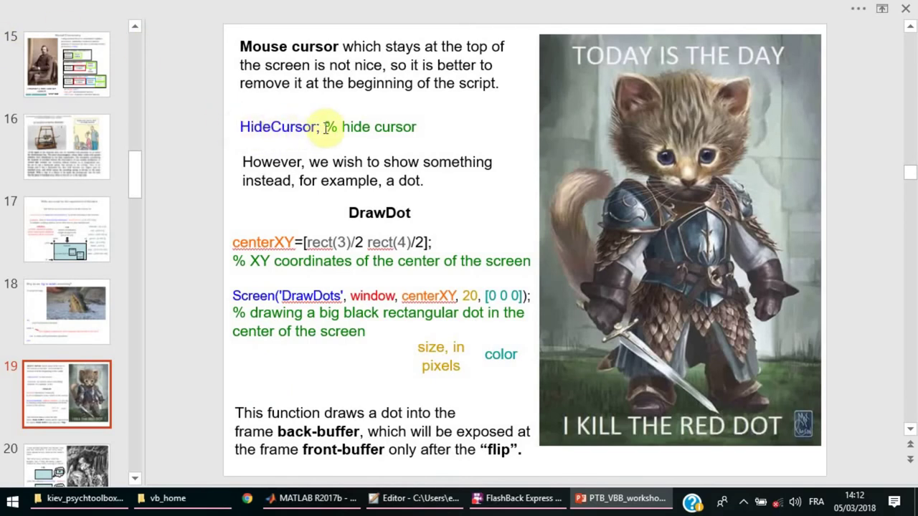
Return to donders_RT_short.m and highlight the centerXY calculation on line 13.
{"action": "left_click", "coordinate": [393, 500]}
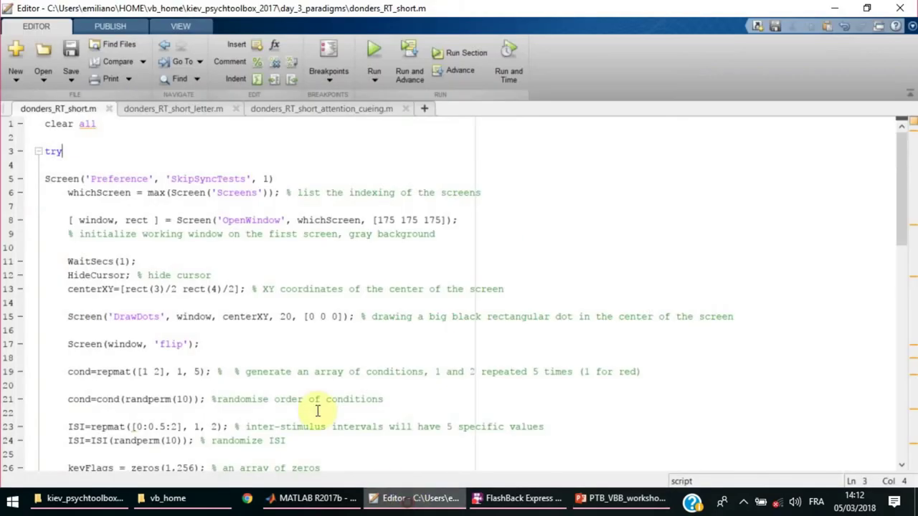
{"action": "scroll", "coordinate": [58, 205], "scroll_direction": "down", "scroll_amount": 1}
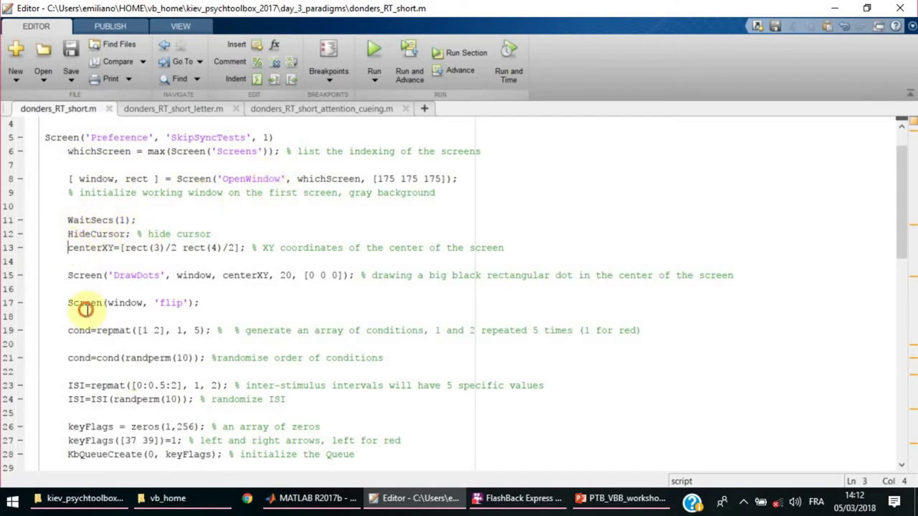
{"action": "left_click_drag", "start_coordinate": [69, 247], "coordinate": [160, 236]}
{"action": "scroll", "coordinate": [138, 268], "scroll_direction": "down", "scroll_amount": 1}
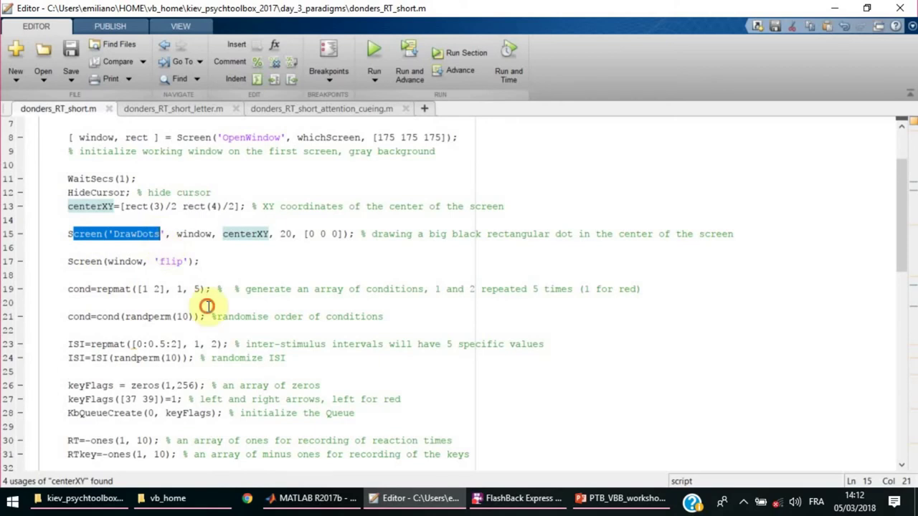
{"action": "left_click", "coordinate": [165, 249]}
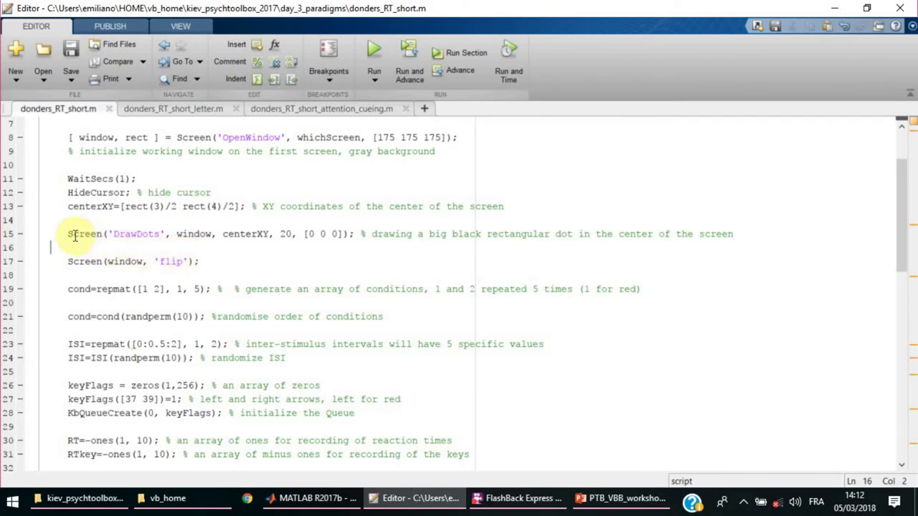
Highlight parts of the line 15 DrawDots call: Screen, its brackets, and 'DrawDots'.
{"action": "left_click_drag", "start_coordinate": [68, 233], "coordinate": [215, 233]}
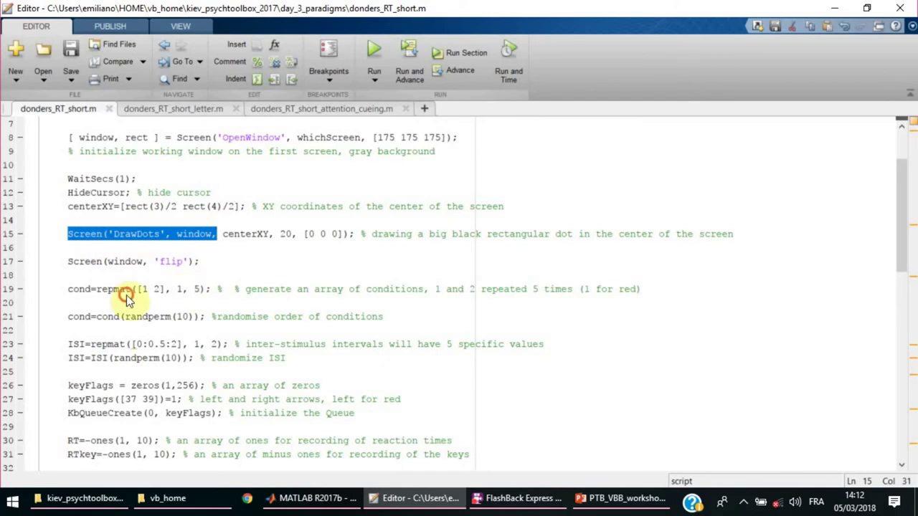
{"action": "left_click", "coordinate": [85, 234]}
{"action": "double_click", "coordinate": [82, 233]}
{"action": "left_click", "coordinate": [112, 246]}
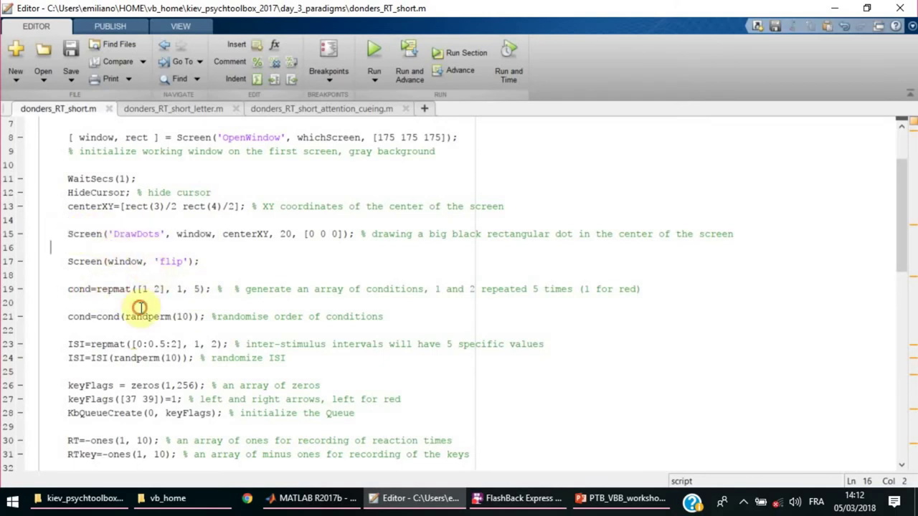
{"action": "left_click", "coordinate": [109, 233]}
{"action": "left_click_drag", "start_coordinate": [115, 233], "coordinate": [161, 233]}
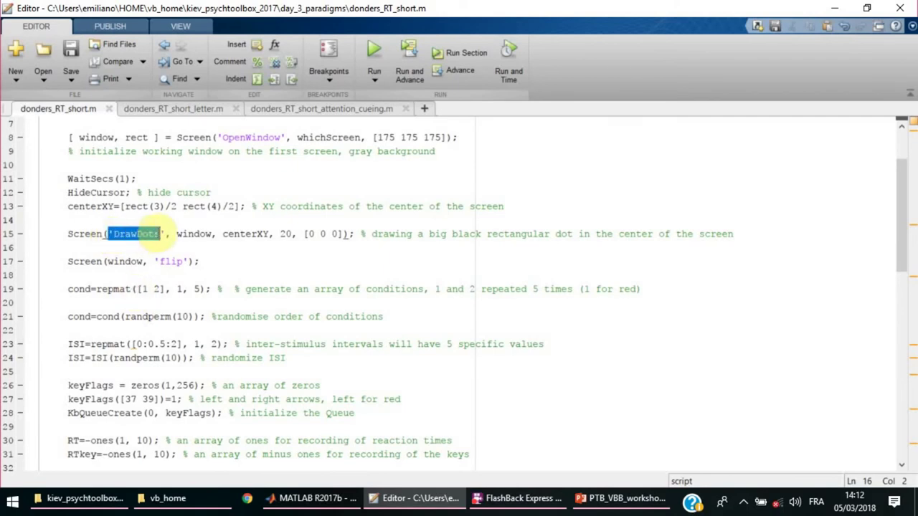
{"action": "left_click", "coordinate": [165, 240]}
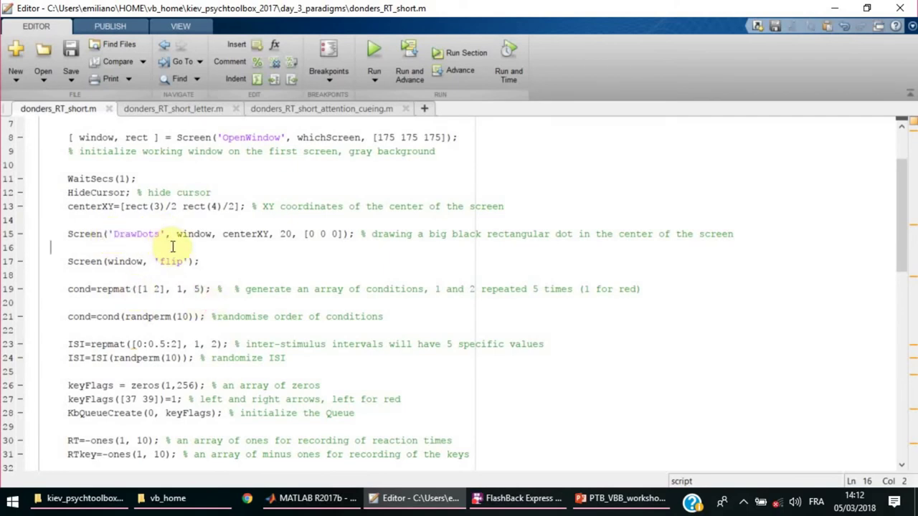
{"action": "scroll", "coordinate": [180, 241], "scroll_direction": "up", "scroll_amount": 2}
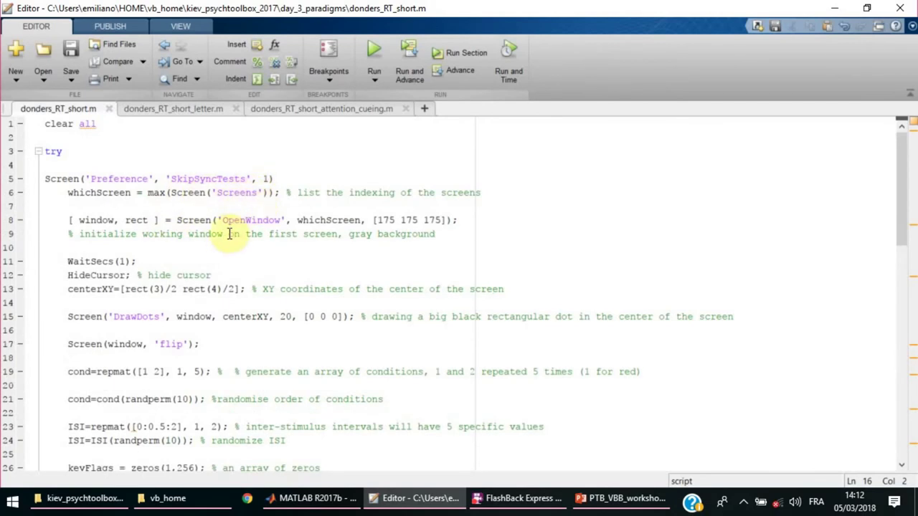
{"action": "scroll", "coordinate": [219, 236], "scroll_direction": "down", "scroll_amount": 1}
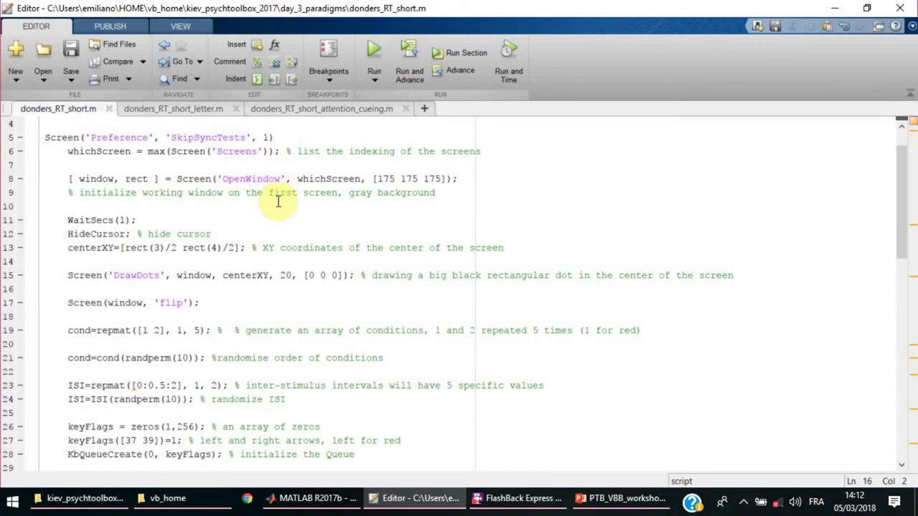
{"action": "scroll", "coordinate": [276, 223], "scroll_direction": "down", "scroll_amount": 1}
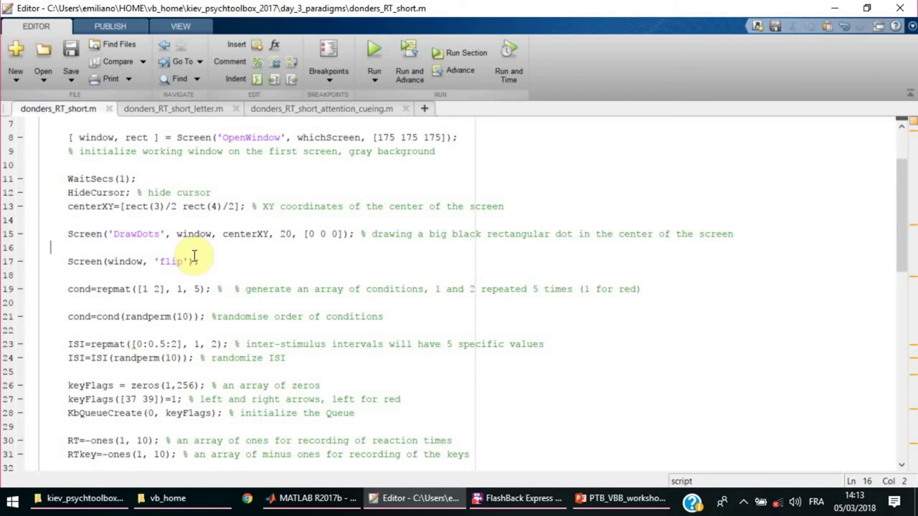
Present slide 20 on Flip, emphasizing 'window', then show the top of donders_RT_short.m.
{"action": "left_click", "coordinate": [594, 506]}
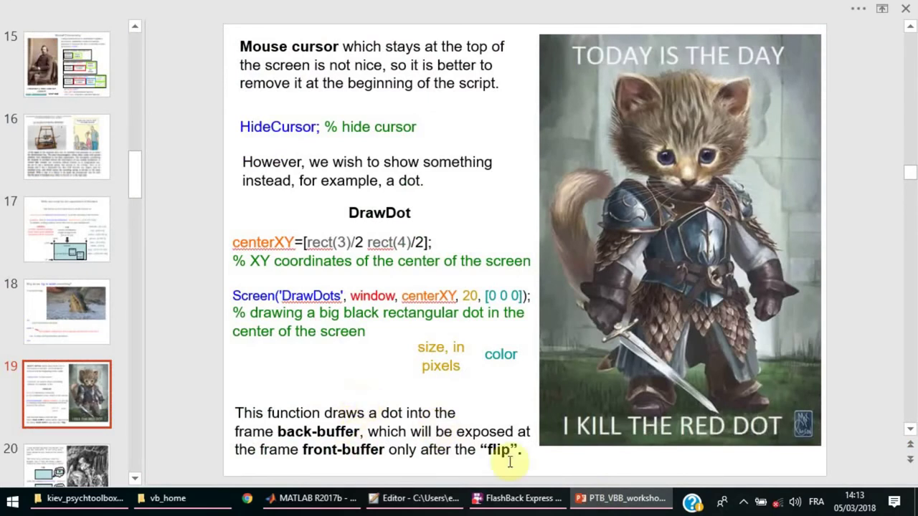
{"action": "left_click", "coordinate": [23, 468]}
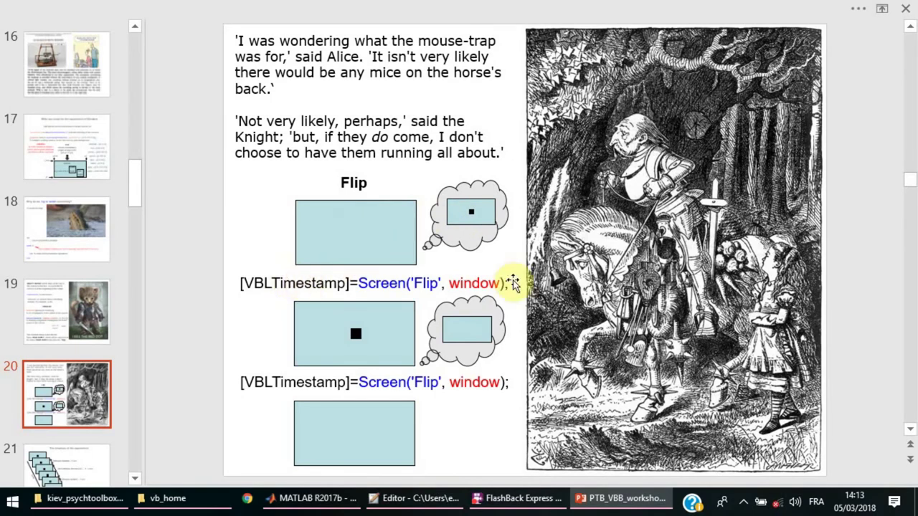
{"action": "double_click", "coordinate": [482, 282]}
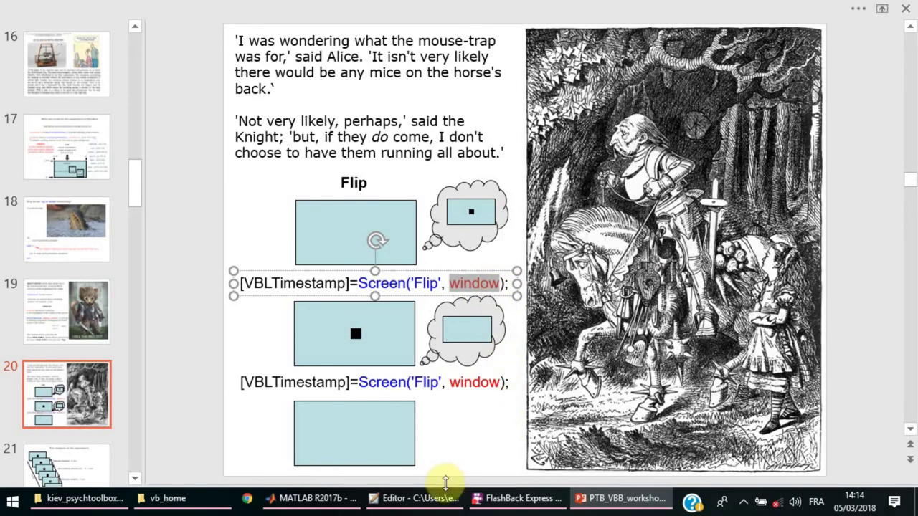
{"action": "left_click", "coordinate": [425, 496]}
{"action": "scroll", "coordinate": [287, 279], "scroll_direction": "up", "scroll_amount": 2}
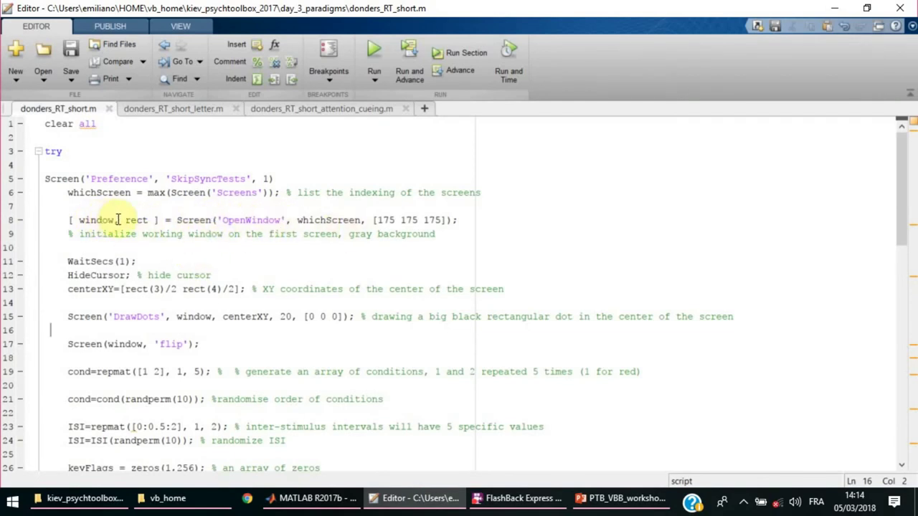
Highlight 'window,' on line 8 of the script, then return to the Flip slide.
{"action": "left_click_drag", "start_coordinate": [118, 220], "coordinate": [78, 220]}
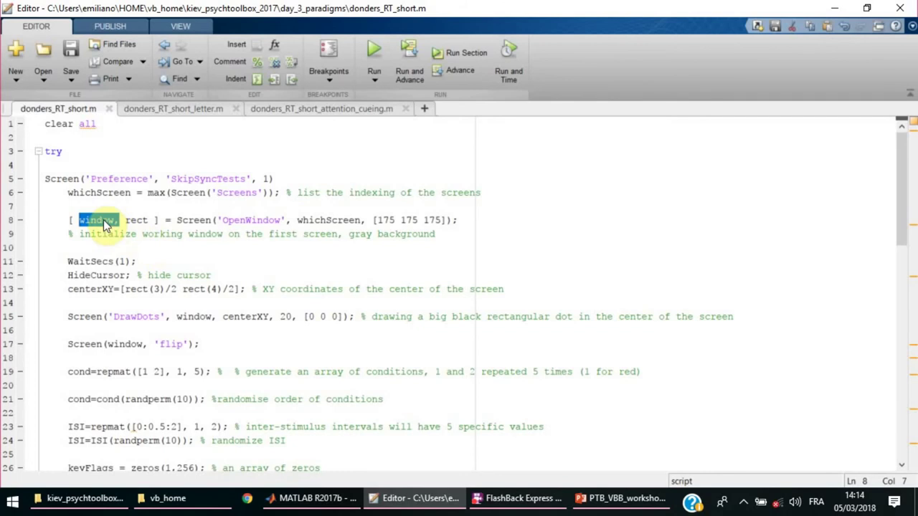
{"action": "left_click", "coordinate": [605, 502]}
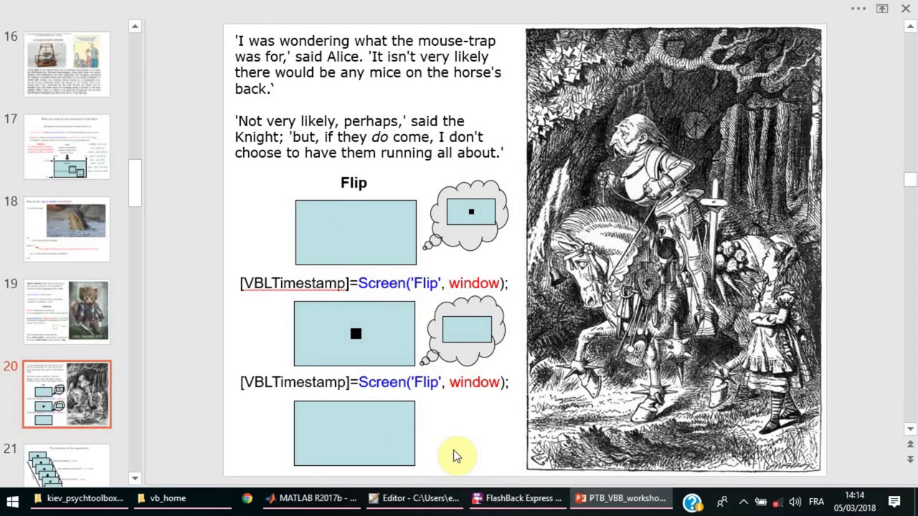
{"action": "left_click", "coordinate": [63, 464]}
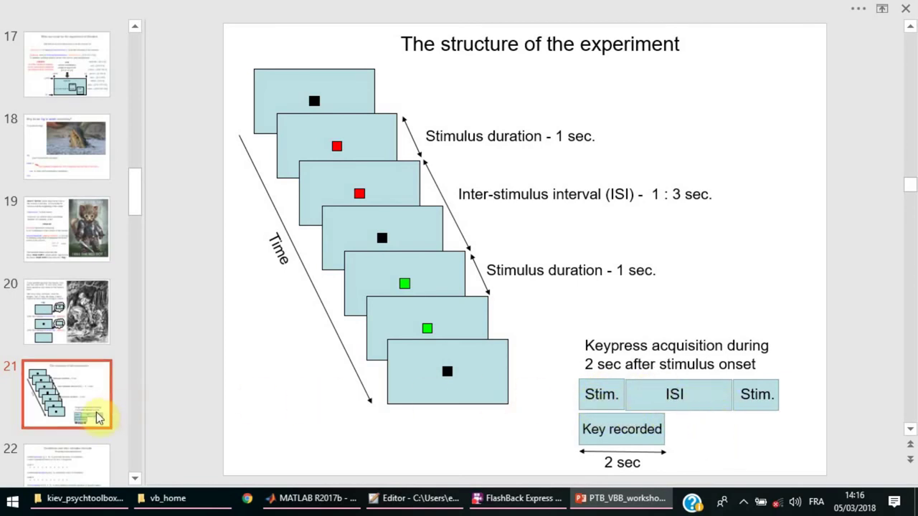
Show slide 22 and highlight repmat and the cond=cond(randperm(10)) shuffle statement.
{"action": "left_click", "coordinate": [76, 455]}
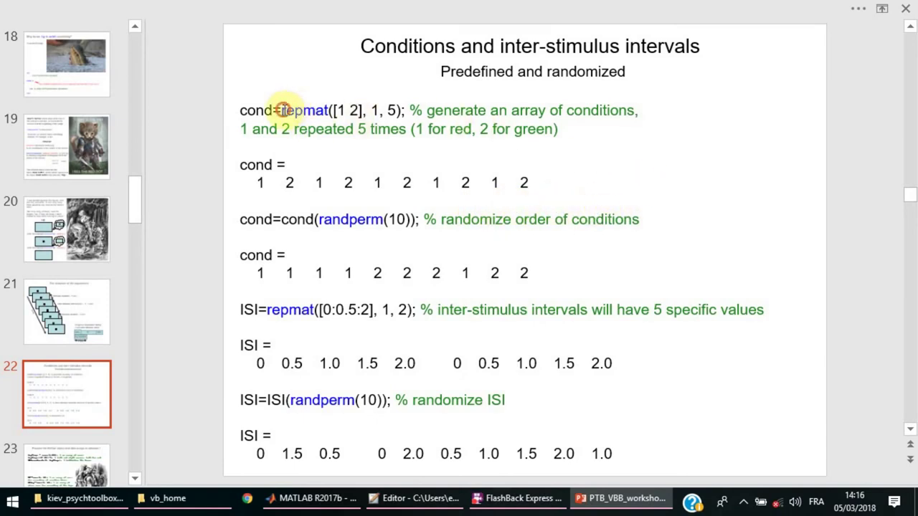
{"action": "left_click_drag", "start_coordinate": [284, 110], "coordinate": [363, 109]}
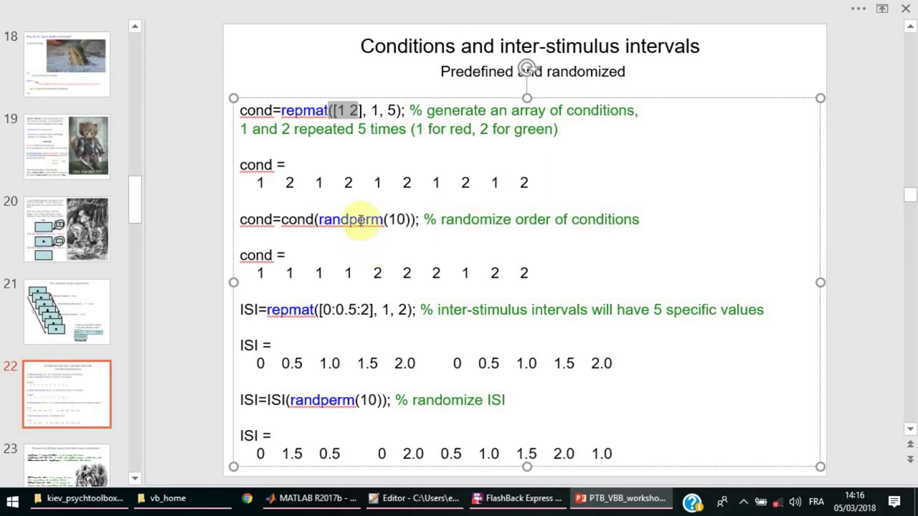
{"action": "left_click_drag", "start_coordinate": [319, 219], "coordinate": [382, 222]}
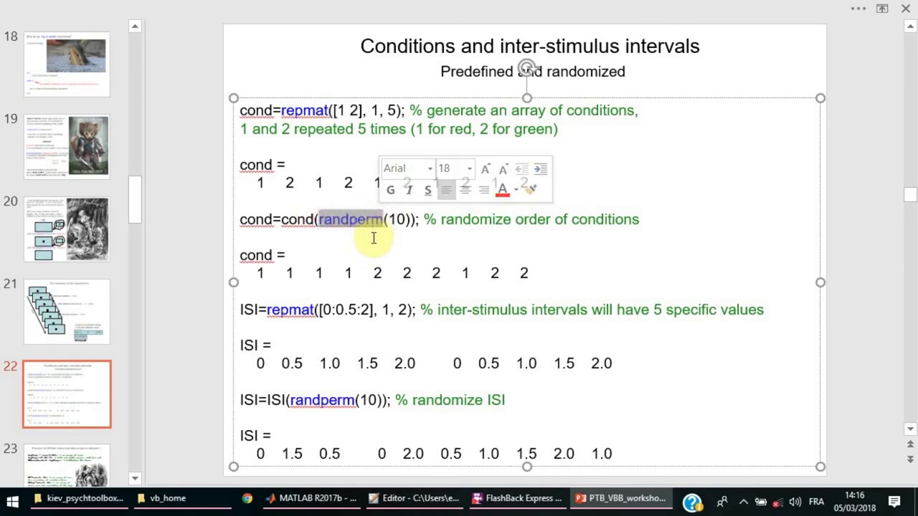
{"action": "left_click_drag", "start_coordinate": [322, 219], "coordinate": [421, 225]}
{"action": "left_click", "coordinate": [317, 219]}
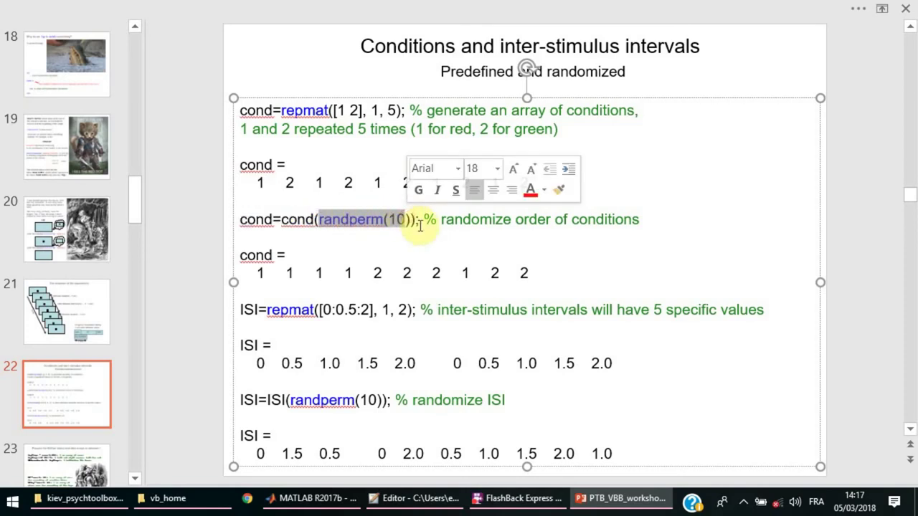
{"action": "left_click", "coordinate": [337, 505]}
Run randperm(10) twice in the Command Window to get two different orderings of 1 to 10.
{"action": "left_click", "coordinate": [440, 454]}
{"action": "type", "text": "randperm(10"}
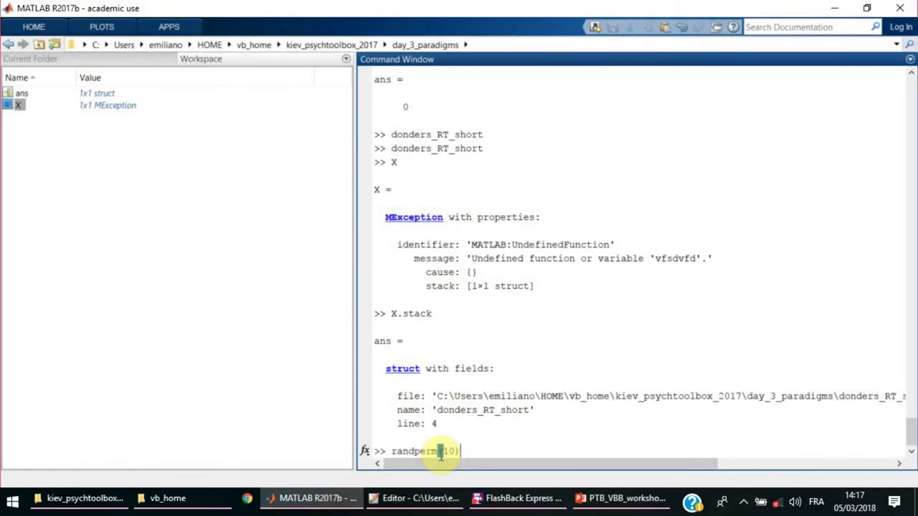
{"action": "type", "text": ")"}
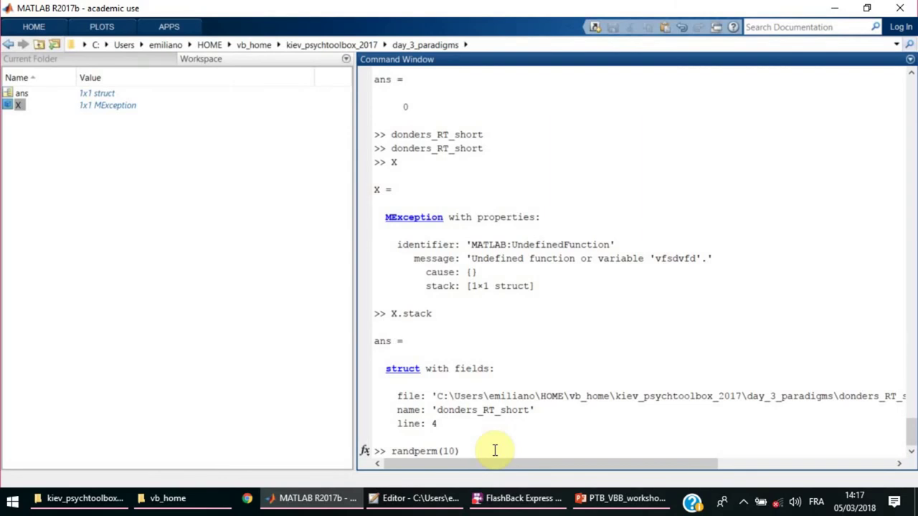
{"action": "key", "text": "Return"}
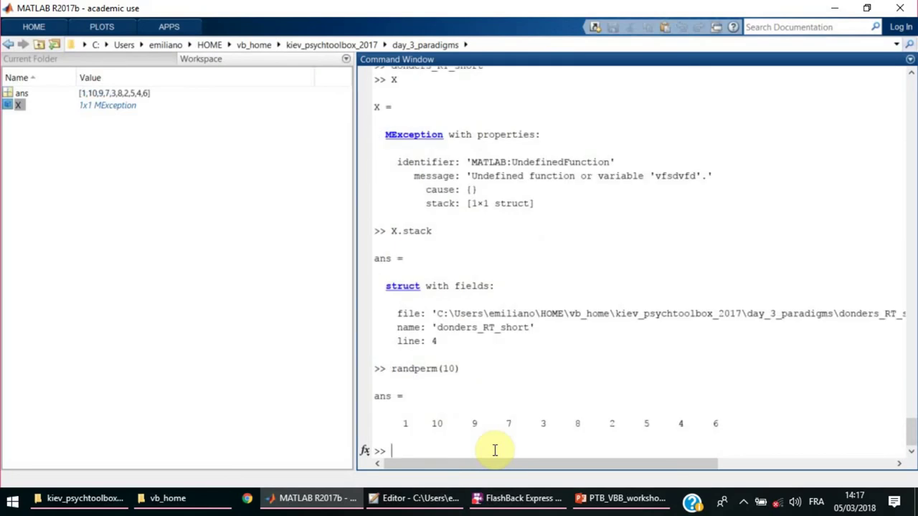
{"action": "key", "text": "Up"}
{"action": "key", "text": "Return"}
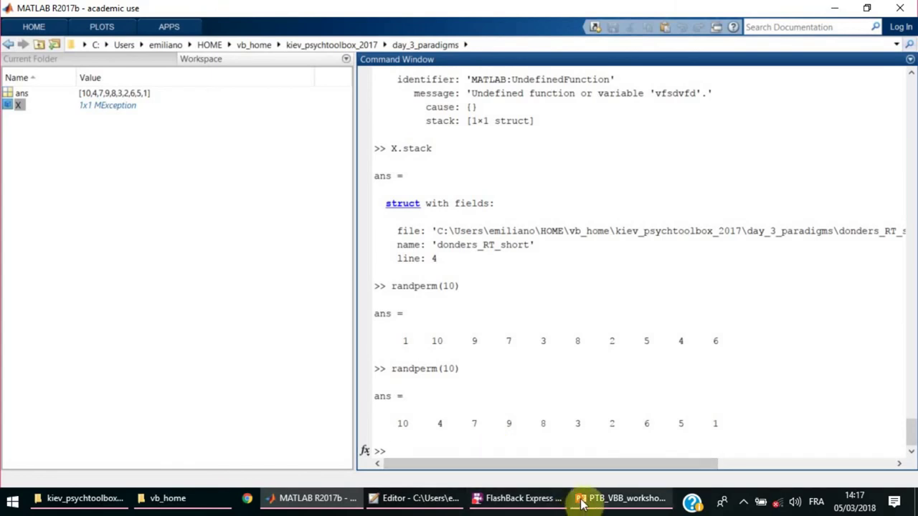
{"action": "mouse_move", "coordinate": [582, 504]}
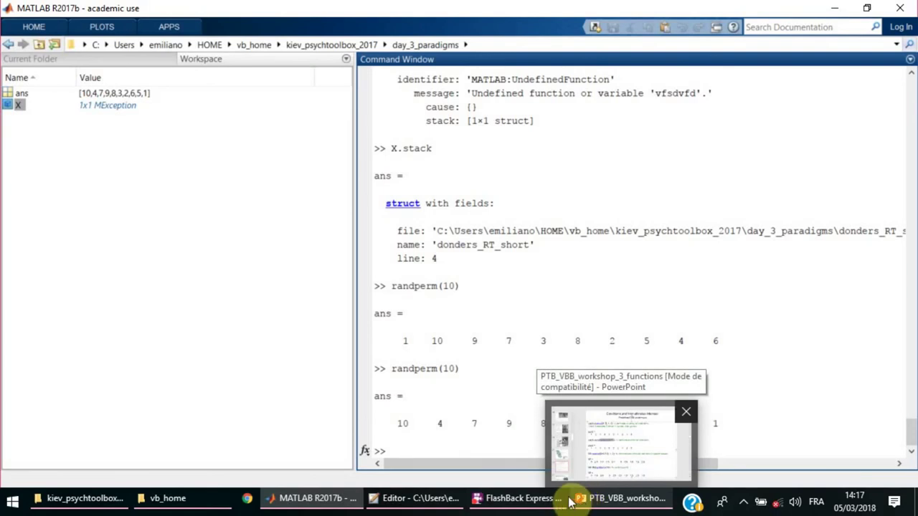
On slide 22, highlight randperm, cond, and the whole cond=repmat([1 2], 1, 5); line.
{"action": "left_click", "coordinate": [584, 499]}
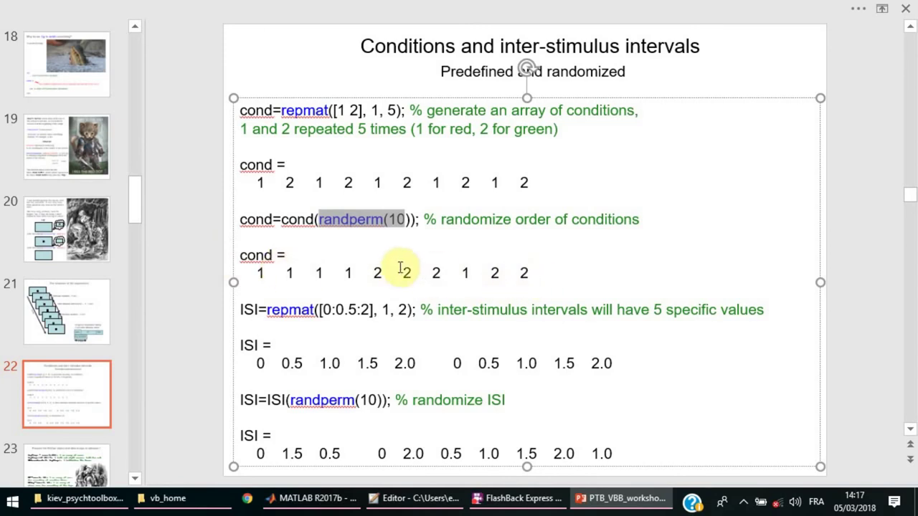
{"action": "left_click", "coordinate": [297, 231]}
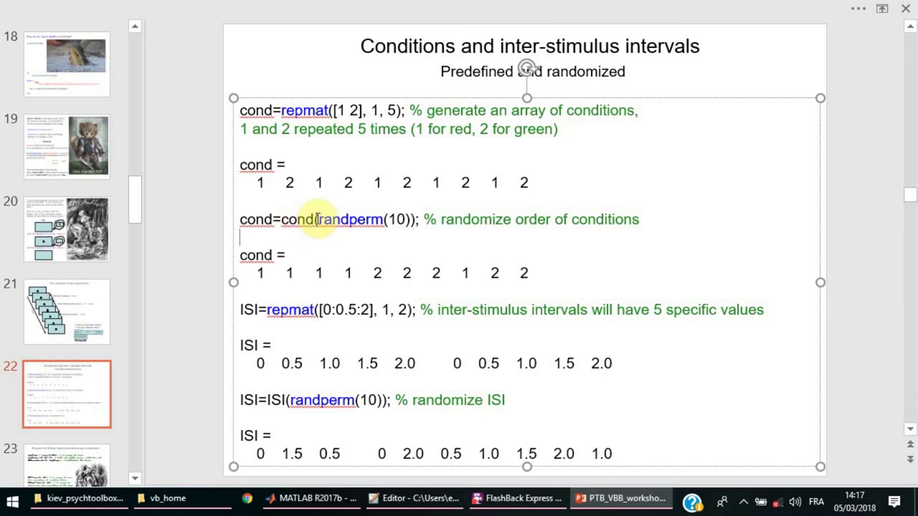
{"action": "left_click_drag", "start_coordinate": [317, 219], "coordinate": [384, 218]}
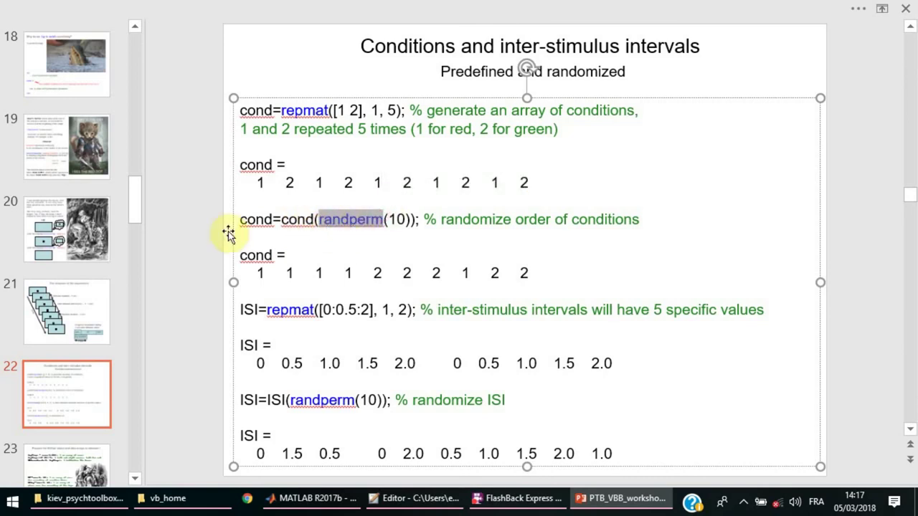
{"action": "left_click_drag", "start_coordinate": [281, 220], "coordinate": [314, 218]}
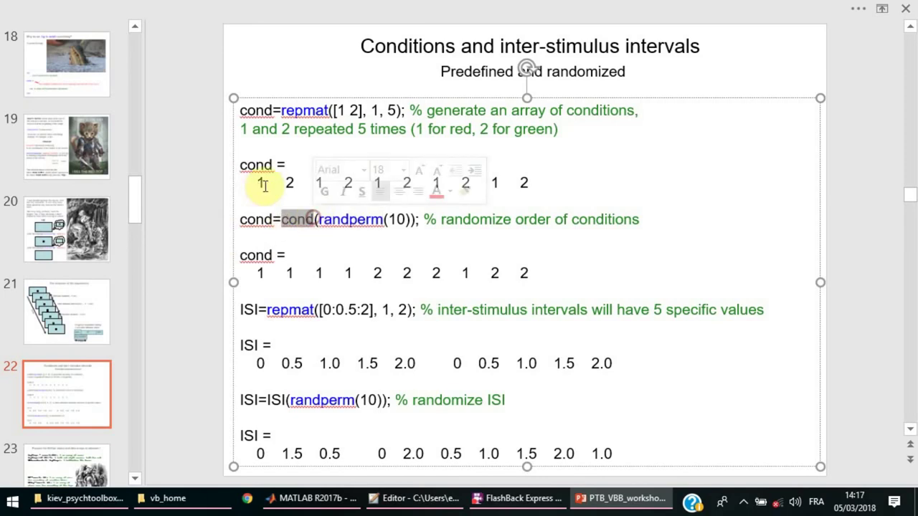
{"action": "left_click", "coordinate": [240, 110]}
{"action": "left_click_drag", "start_coordinate": [283, 111], "coordinate": [400, 107]}
{"action": "right_click", "coordinate": [400, 107]}
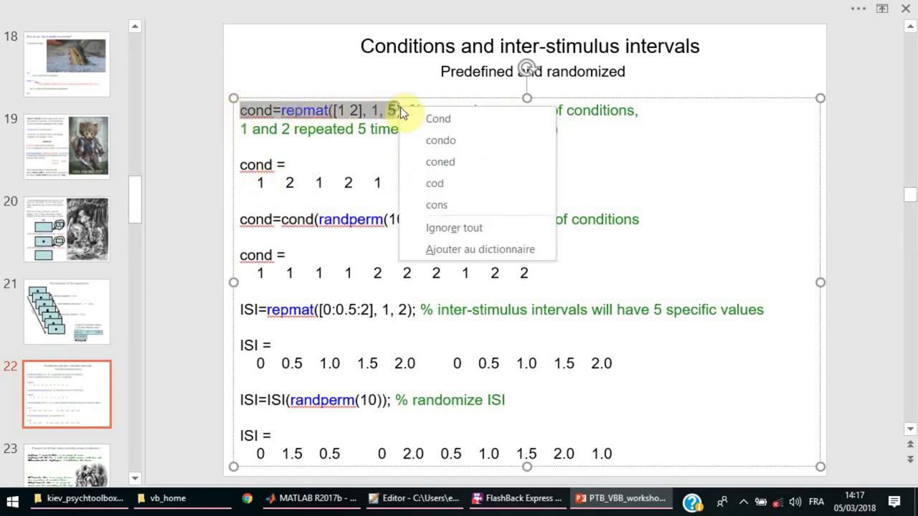
{"action": "left_click", "coordinate": [279, 110]}
{"action": "left_click", "coordinate": [238, 110]}
{"action": "left_click_drag", "start_coordinate": [239, 110], "coordinate": [405, 112]}
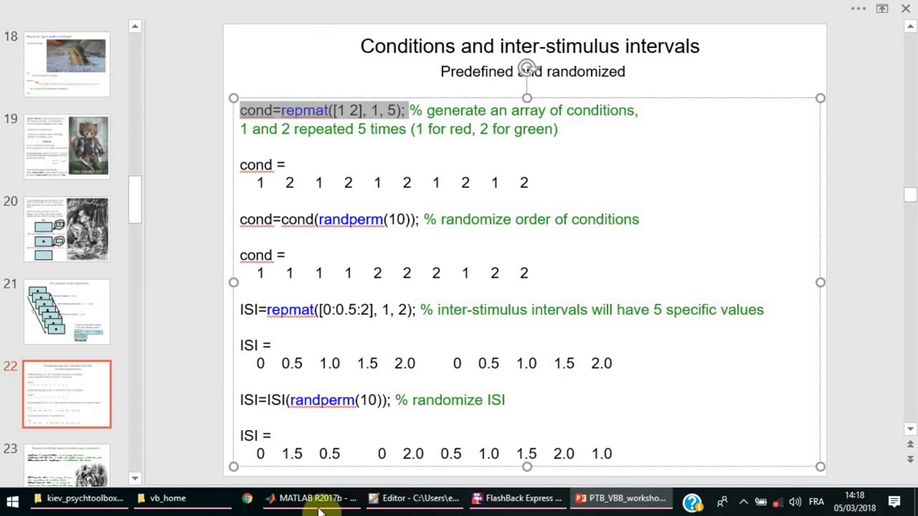
Run cond=repmat([1 2], 1, 5); in the Command Window and display cond.
{"action": "left_click", "coordinate": [399, 500]}
{"action": "key", "text": "ctrl+0"}
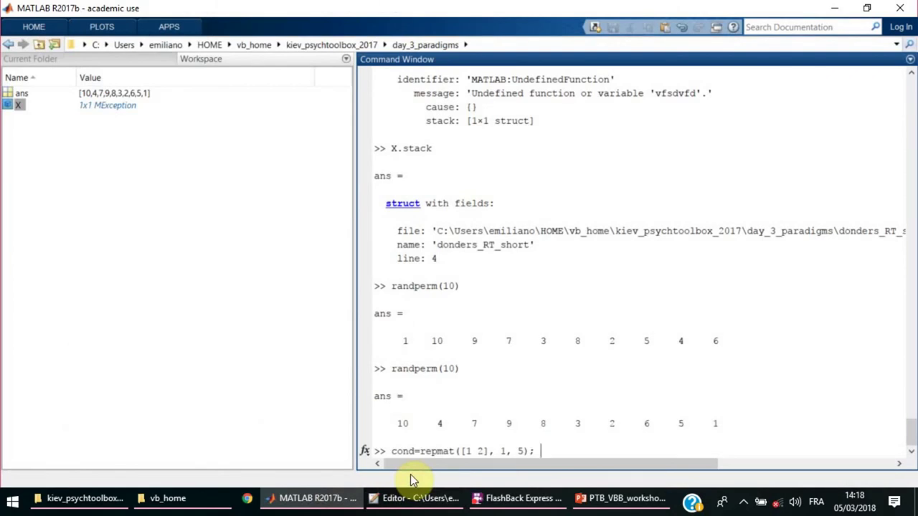
{"action": "key", "text": "Return"}
{"action": "type", "text": "cond"}
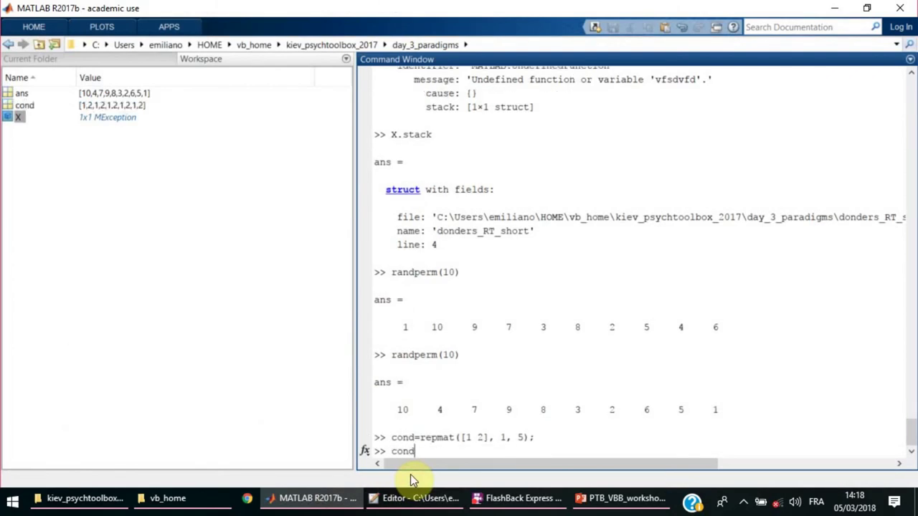
{"action": "key", "text": "Return"}
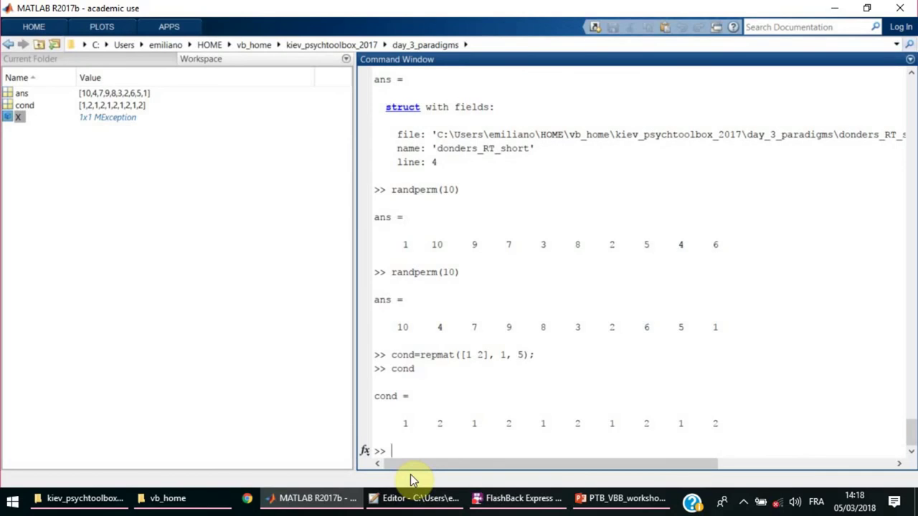
{"action": "key", "text": "Up"}
{"action": "key", "text": "Up"}
{"action": "key", "text": "Down"}
{"action": "type", "text": "-"}
{"action": "type", "text": "cond"}
{"action": "type", "text": "()"}
{"action": "key", "text": "Left"}
{"action": "type", "text": "randper"}
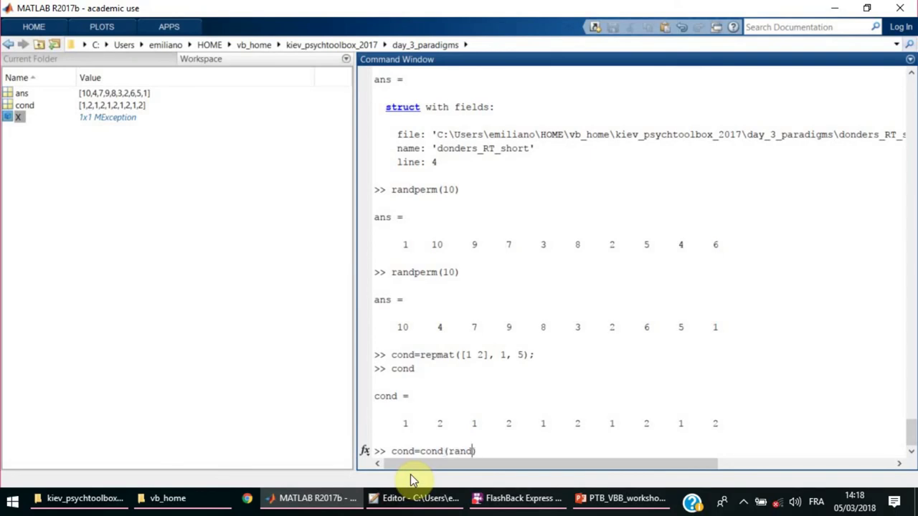
{"action": "type", "text": "m()"}
{"action": "key", "text": "Left"}
{"action": "type", "text": "10"}
{"action": "key", "text": "Return"}
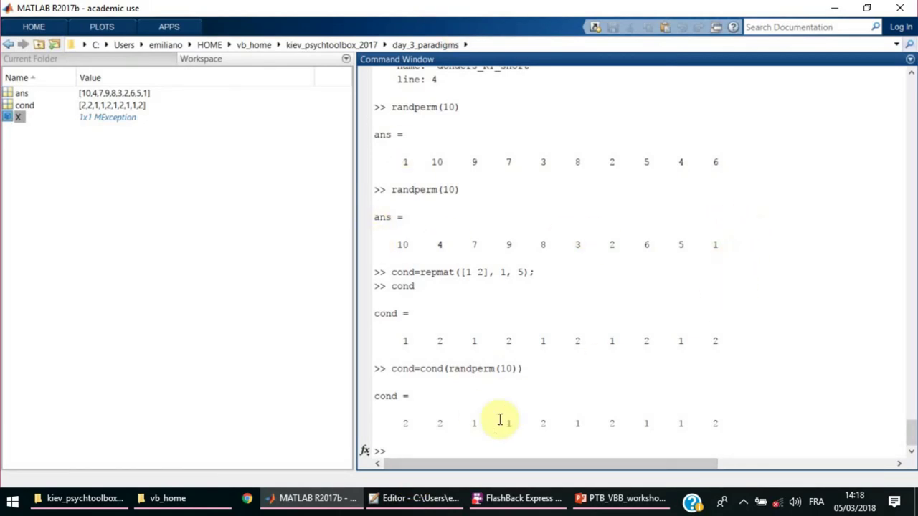
Go back to slide 22 with its ISI=repmat([0:0.5:2], 1, 2) line.
{"action": "left_click", "coordinate": [422, 498]}
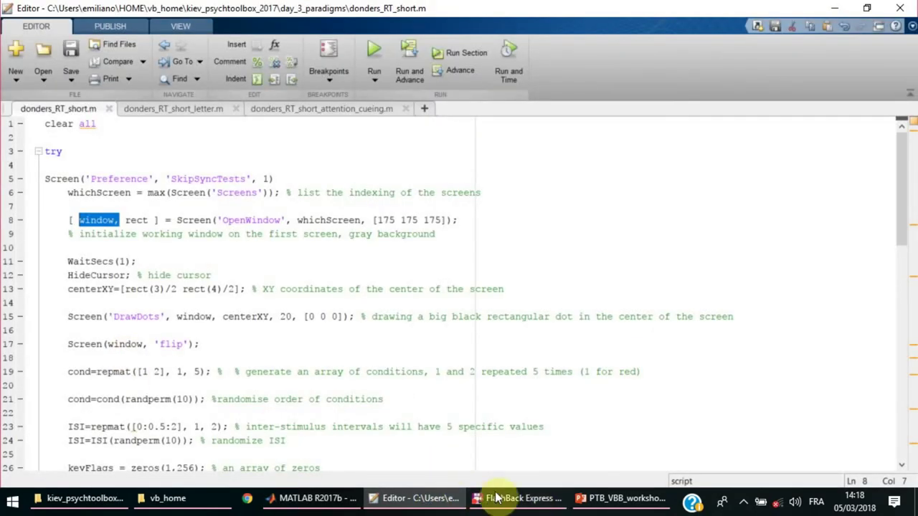
{"action": "left_click", "coordinate": [592, 498]}
{"action": "scroll", "coordinate": [332, 409], "scroll_direction": "down", "scroll_amount": 1}
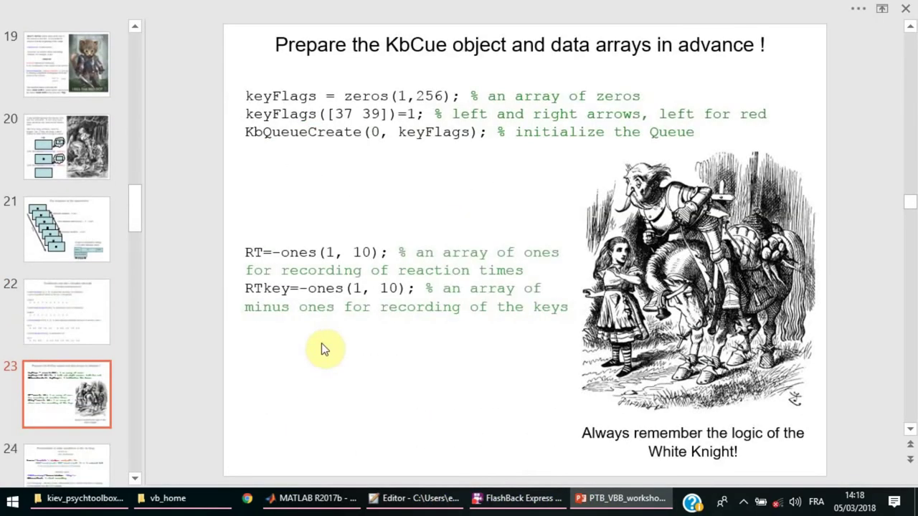
{"action": "left_click", "coordinate": [72, 320]}
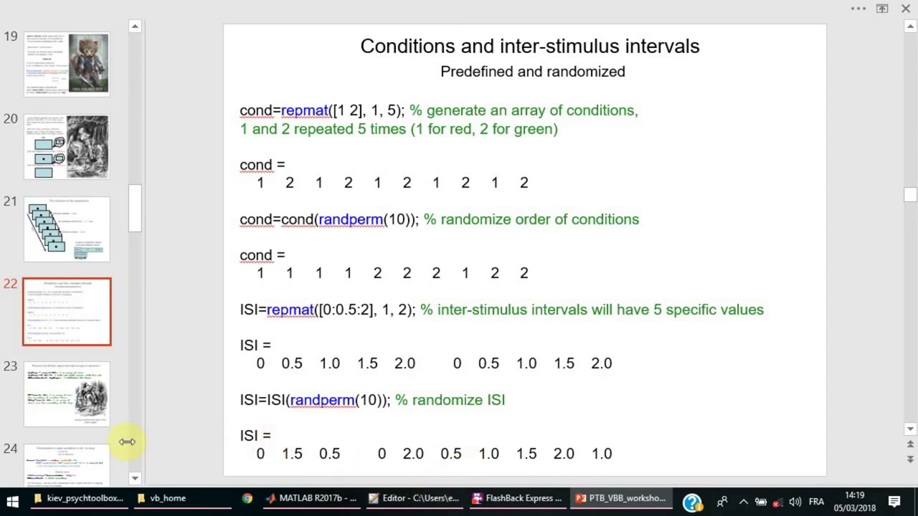
Present slide 23, highlighting KbQueueCreate and RT=-ones(1, 10);, then advance to slide 24.
{"action": "left_click", "coordinate": [93, 409]}
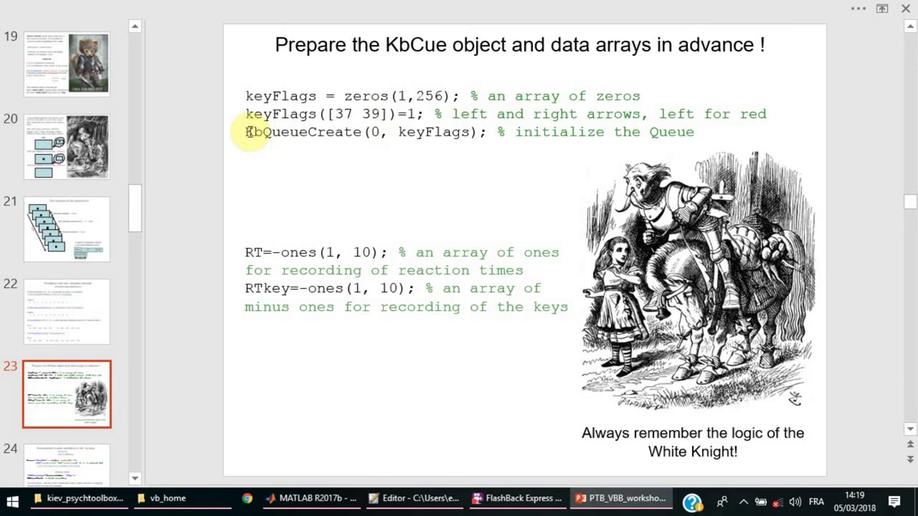
{"action": "left_click_drag", "start_coordinate": [248, 132], "coordinate": [360, 131]}
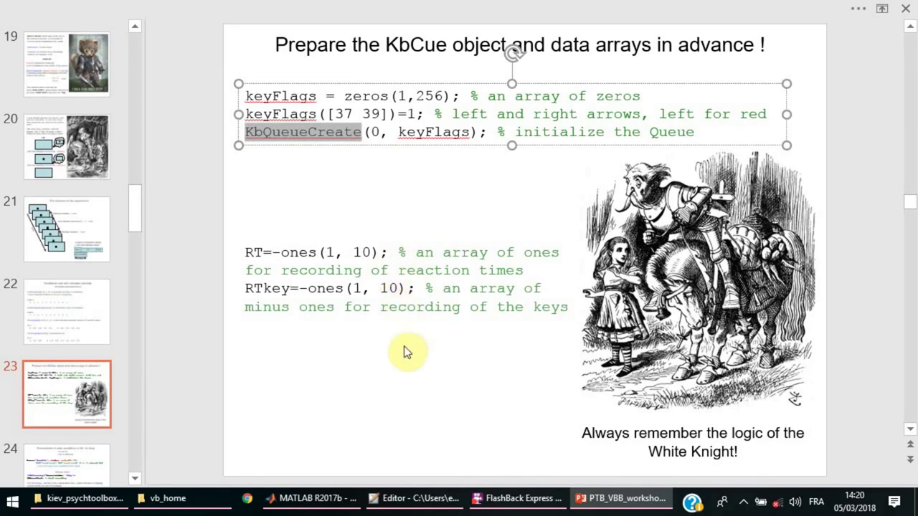
{"action": "left_click_drag", "start_coordinate": [244, 253], "coordinate": [385, 249]}
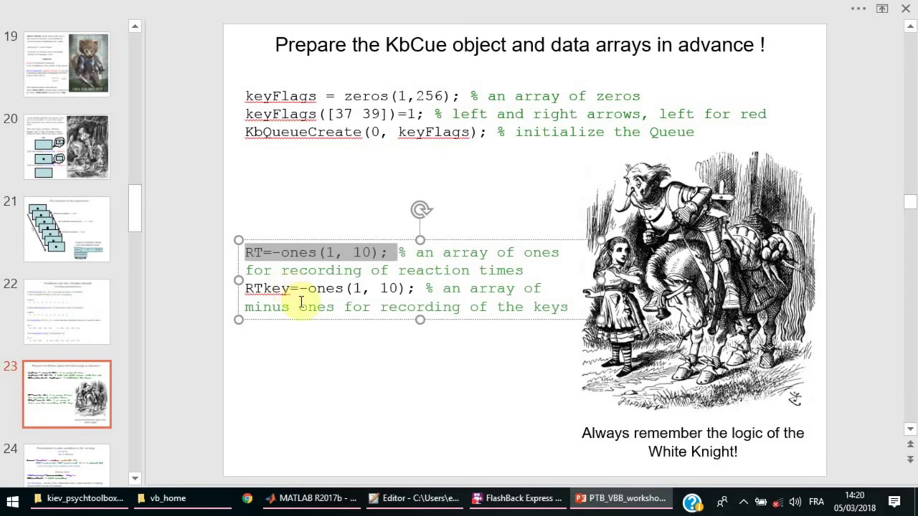
{"action": "left_click", "coordinate": [91, 465]}
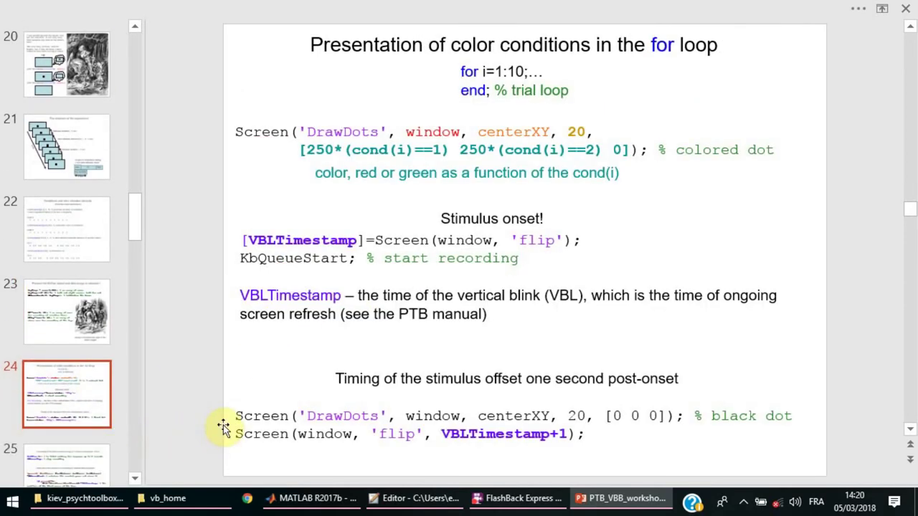